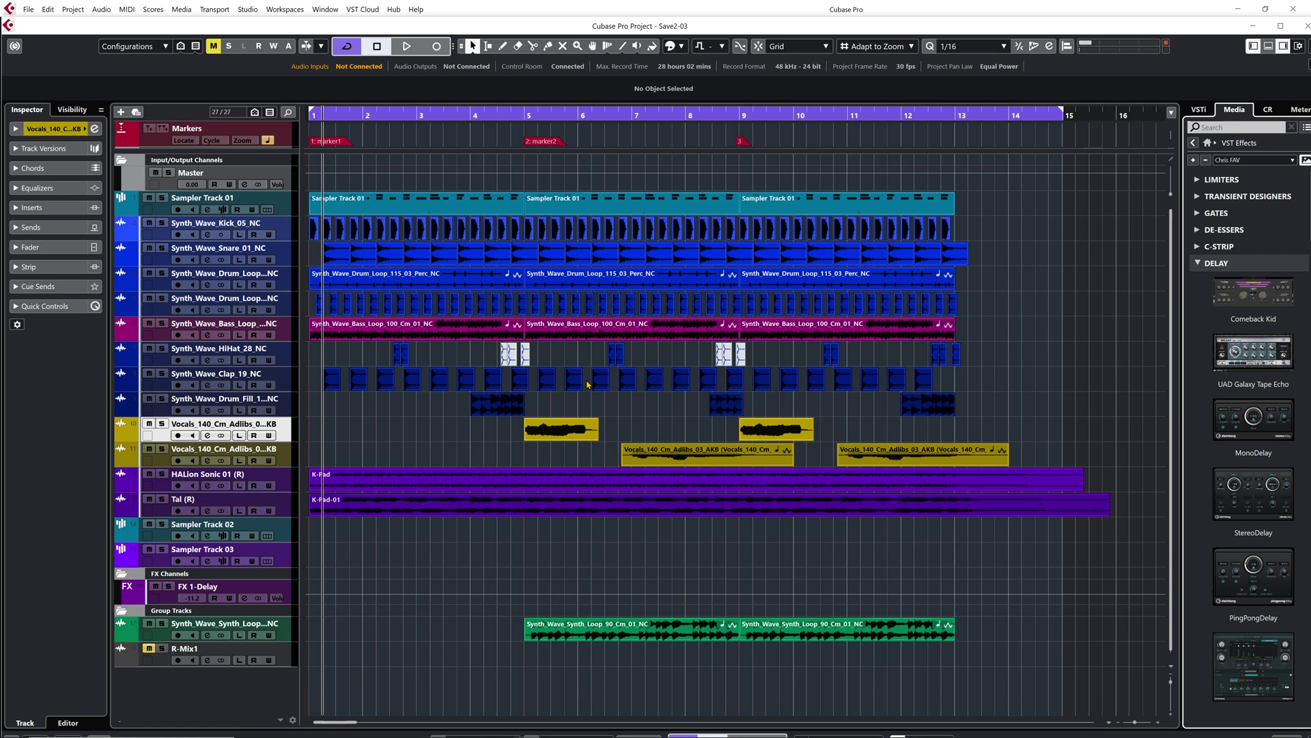
Add a mono input bus BUS1 on port AXR4 MIC 1 and close Audio Connections.
key("F4")
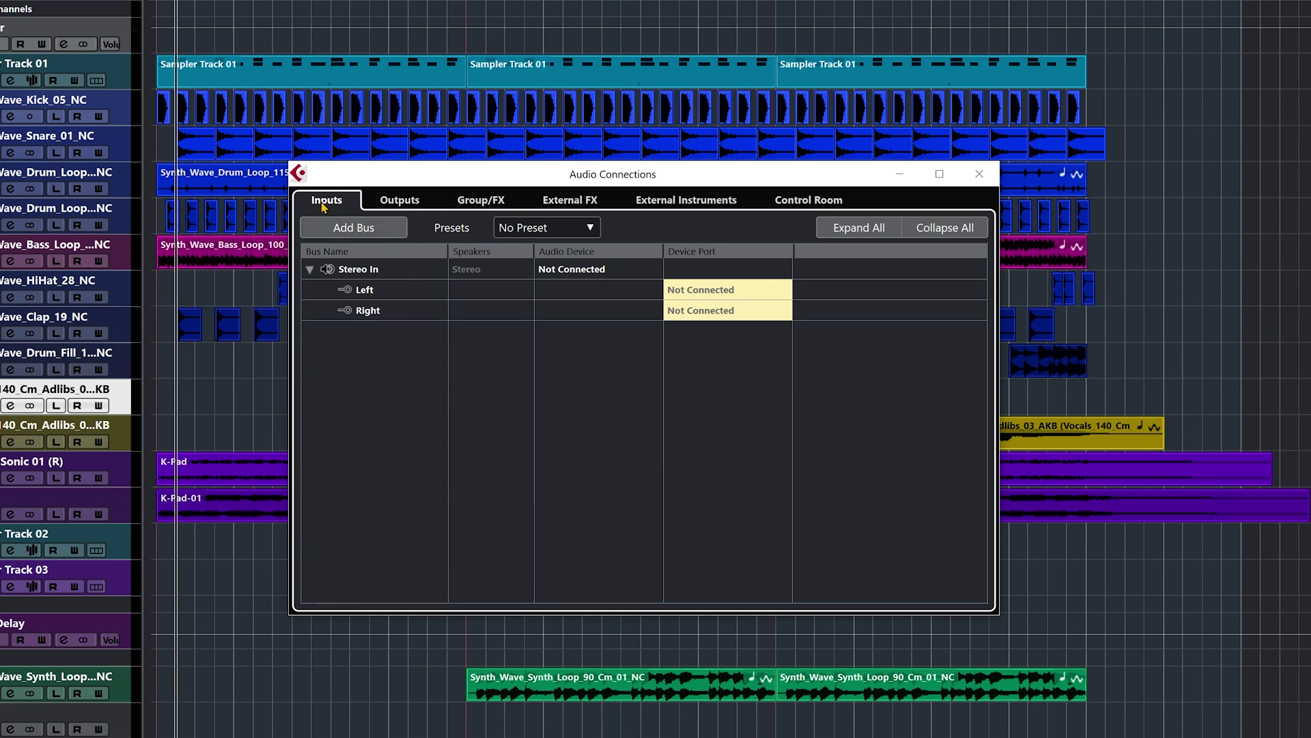
left_click(399, 200)
left_click(337, 200)
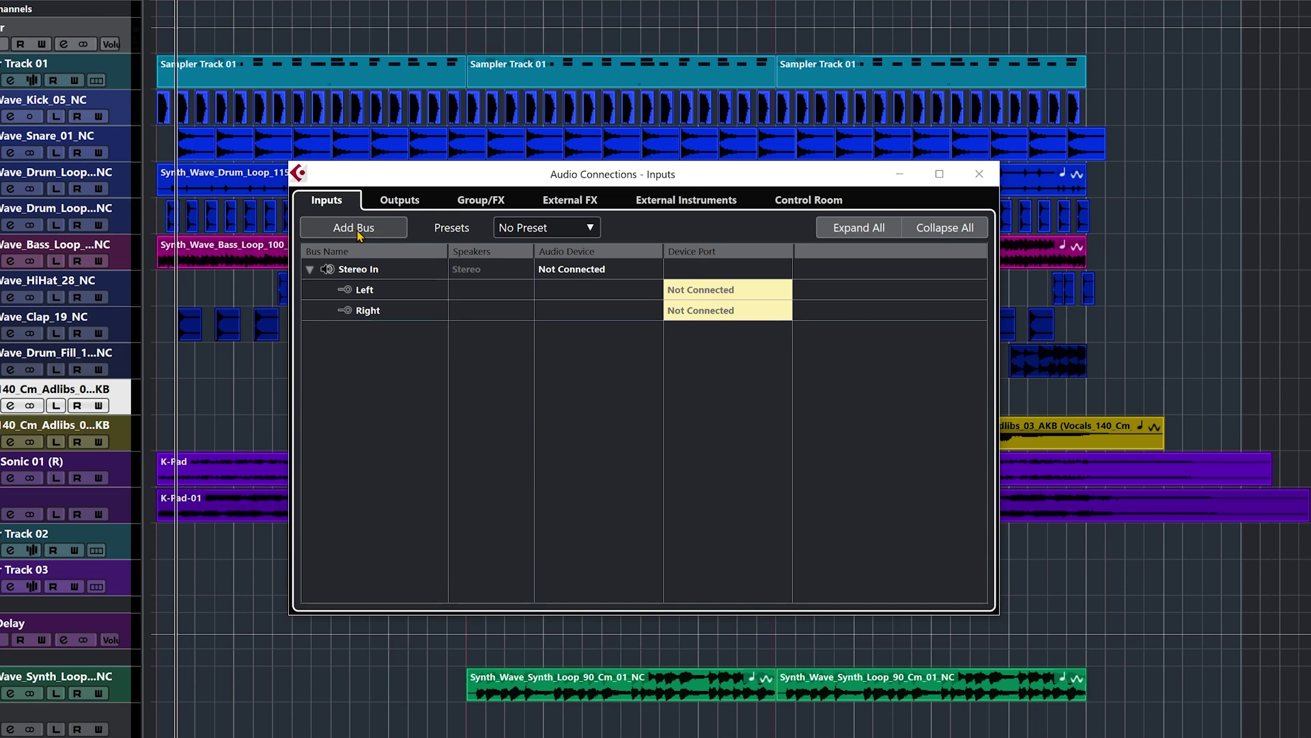
left_click(358, 231)
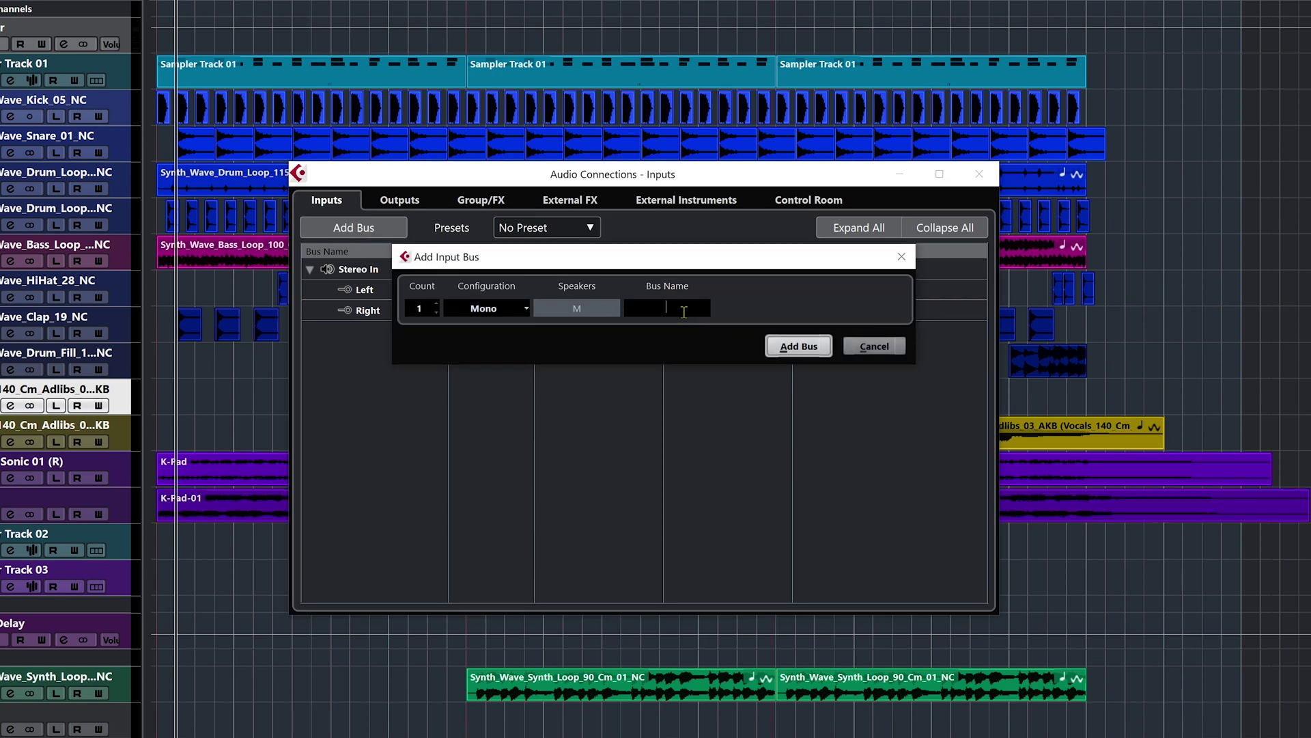
type("BUS1")
left_click(796, 346)
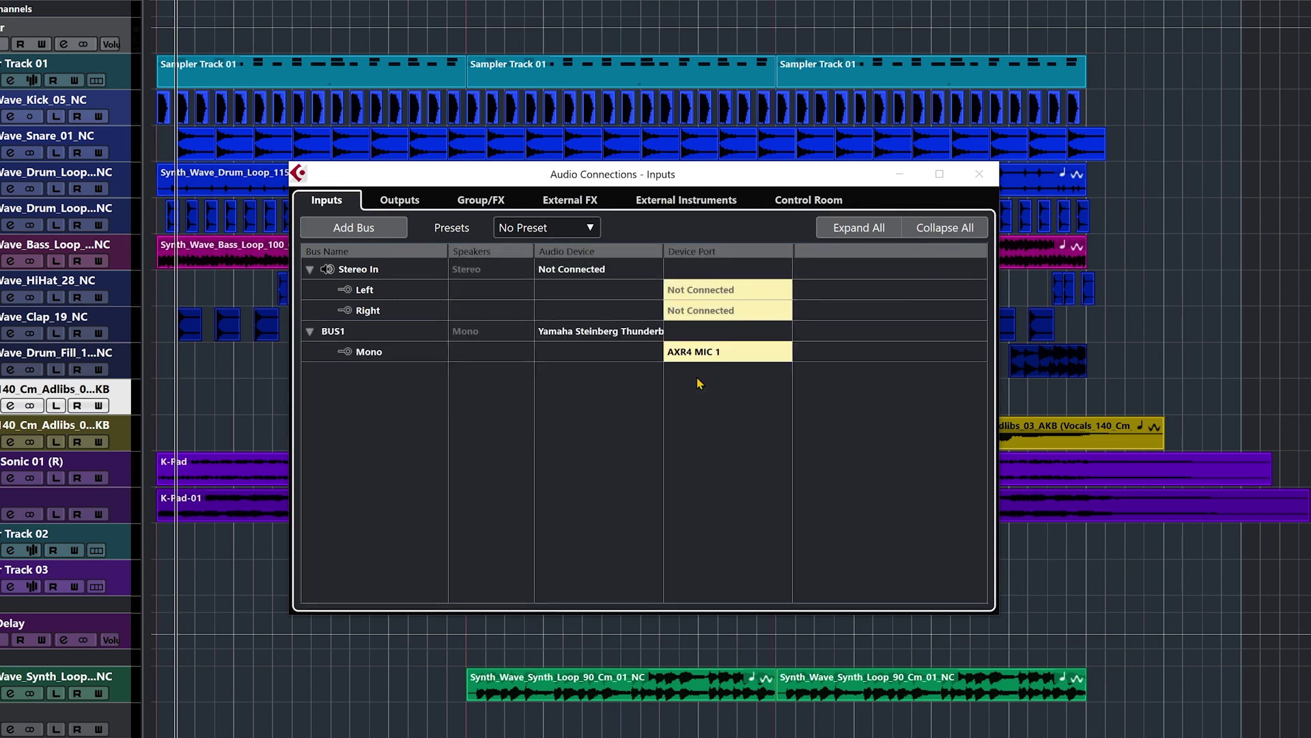
left_click(720, 353)
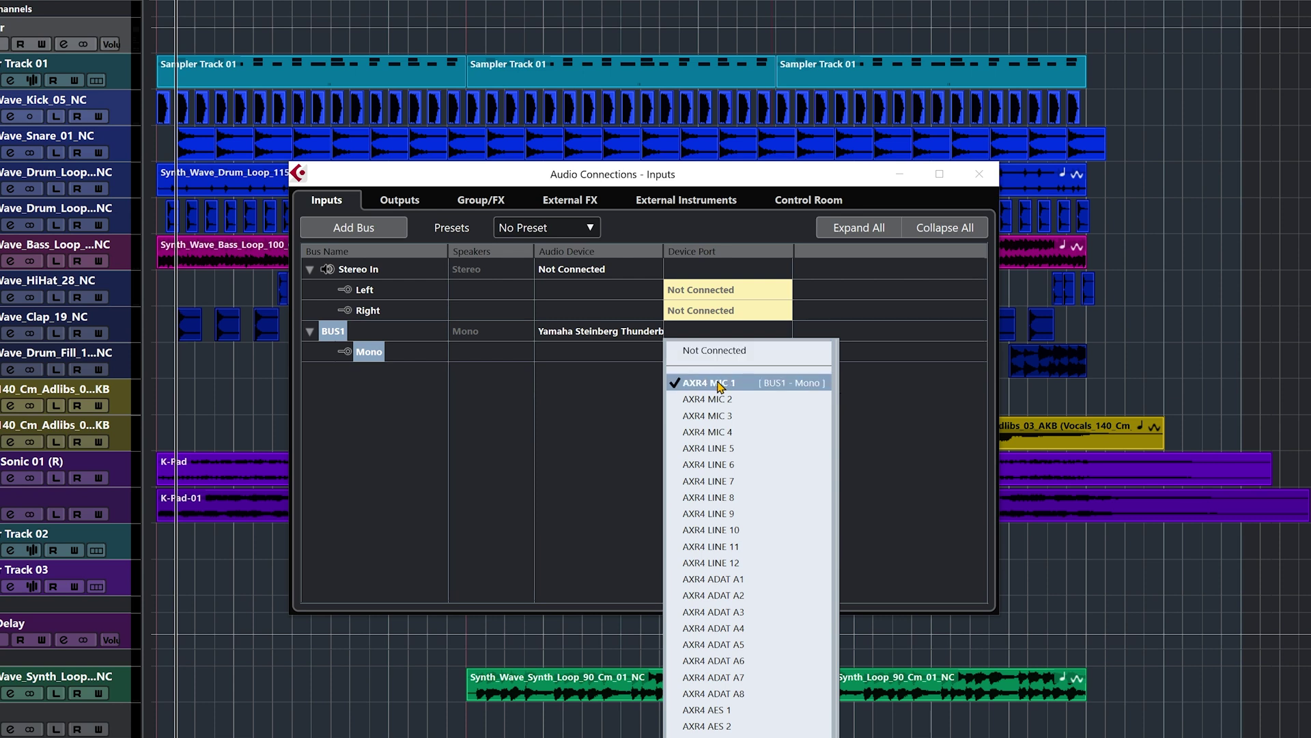
left_click(718, 387)
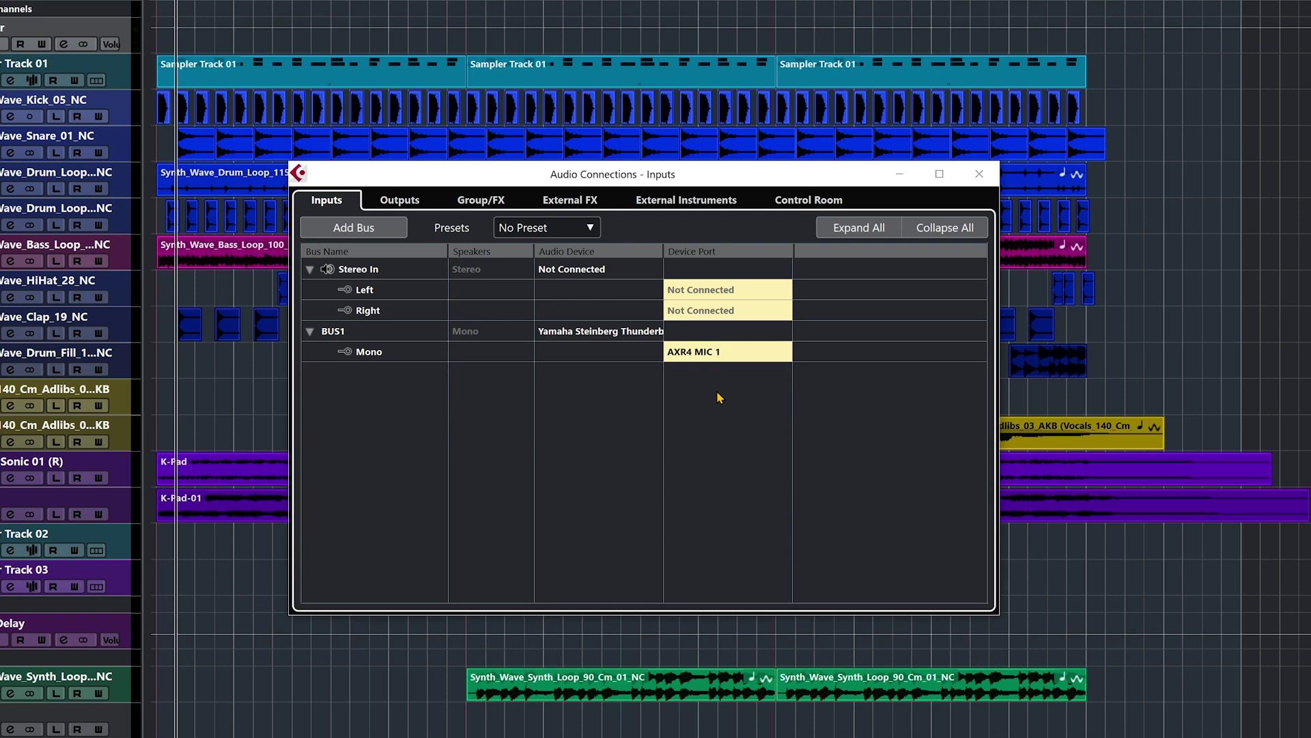
left_click(980, 174)
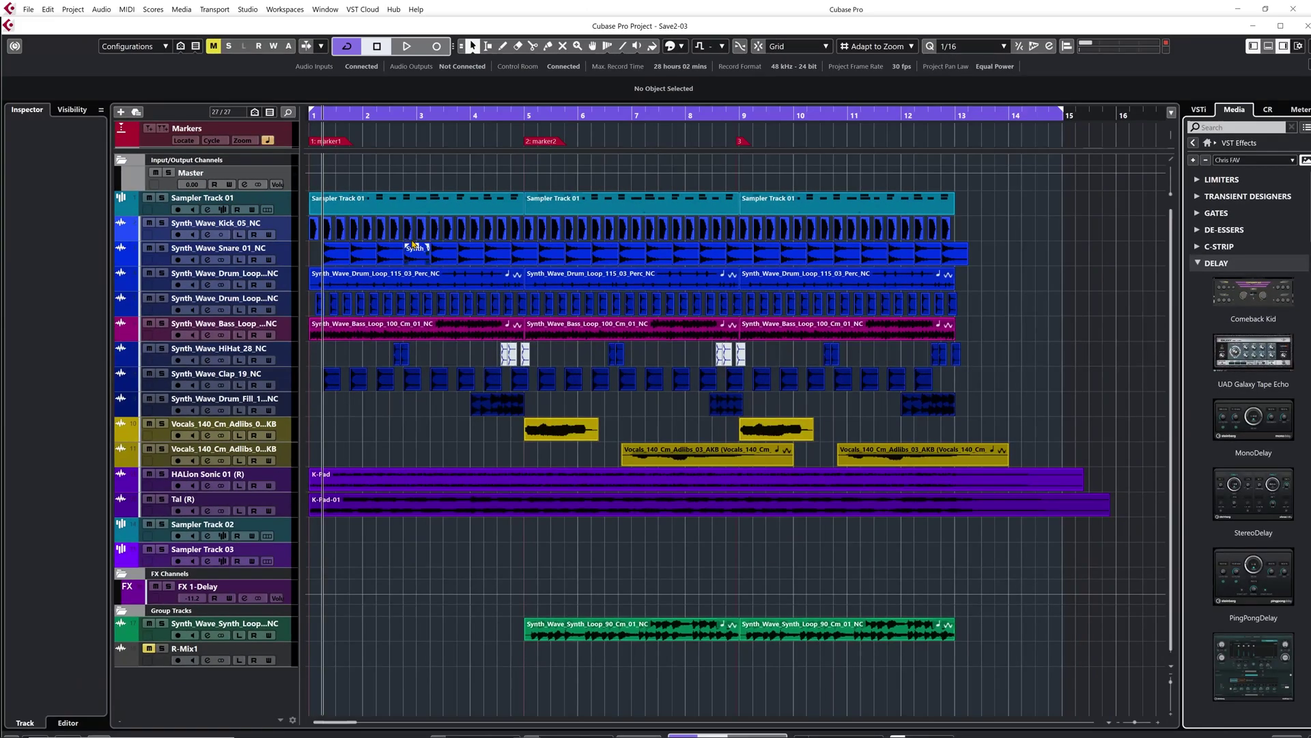
In the Inspector, route the Synth_Wave_Kick_05_NC track's input to BUS1 instead of Left - Stereo In.
left_click(284, 226)
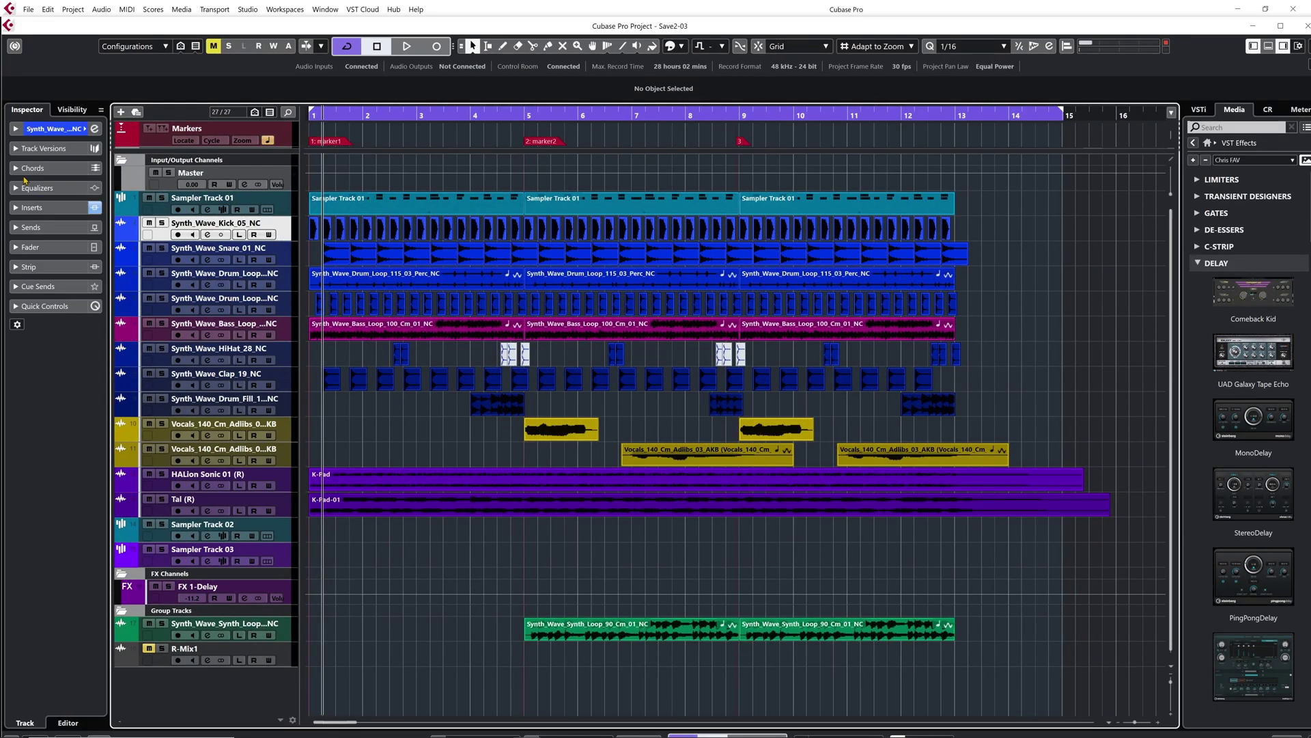
left_click(55, 129)
left_click(44, 232)
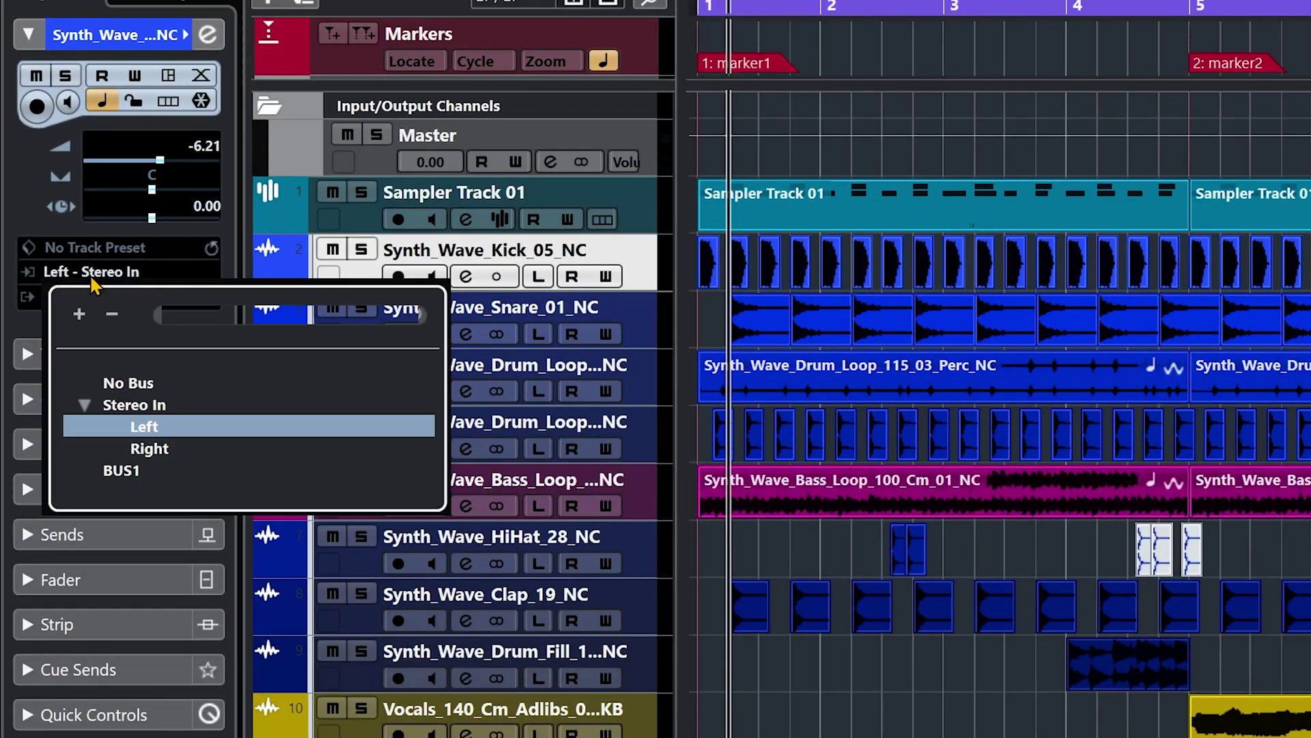
key("Escape")
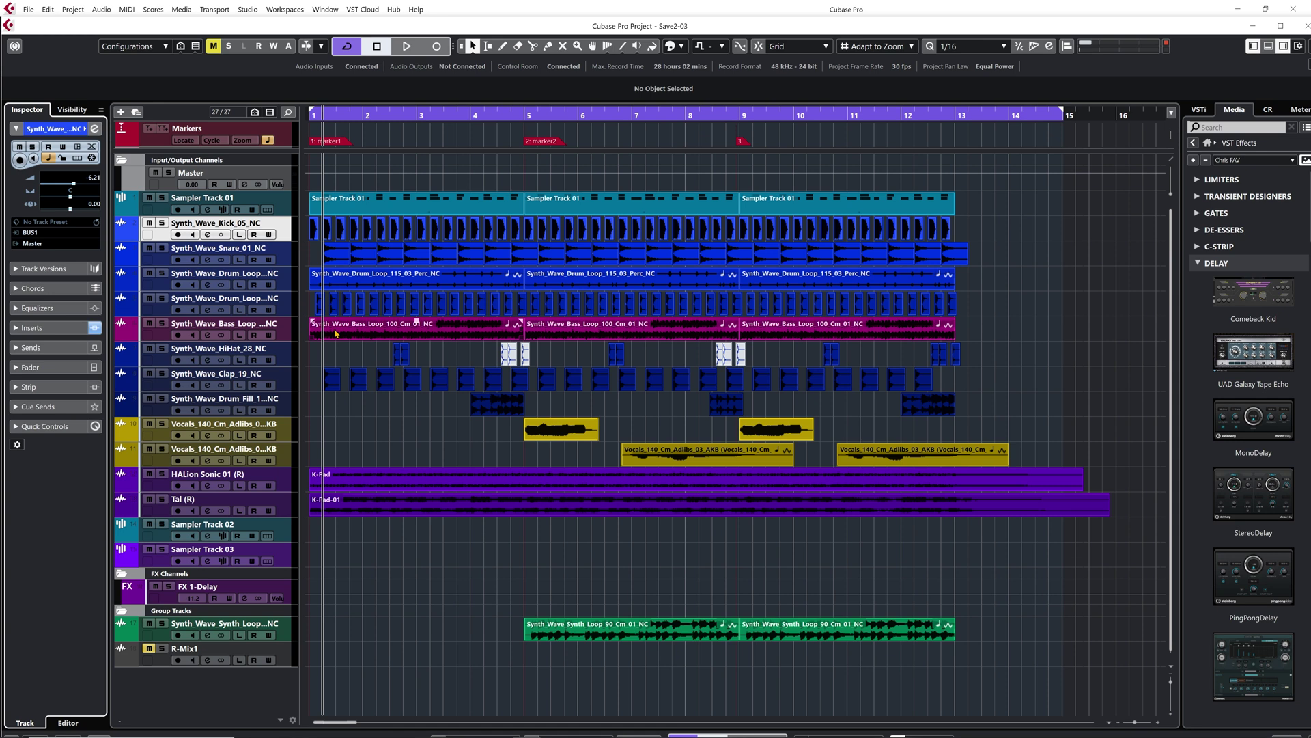
Add an output bus named BUS OUT in Audio Connections.
key("F4")
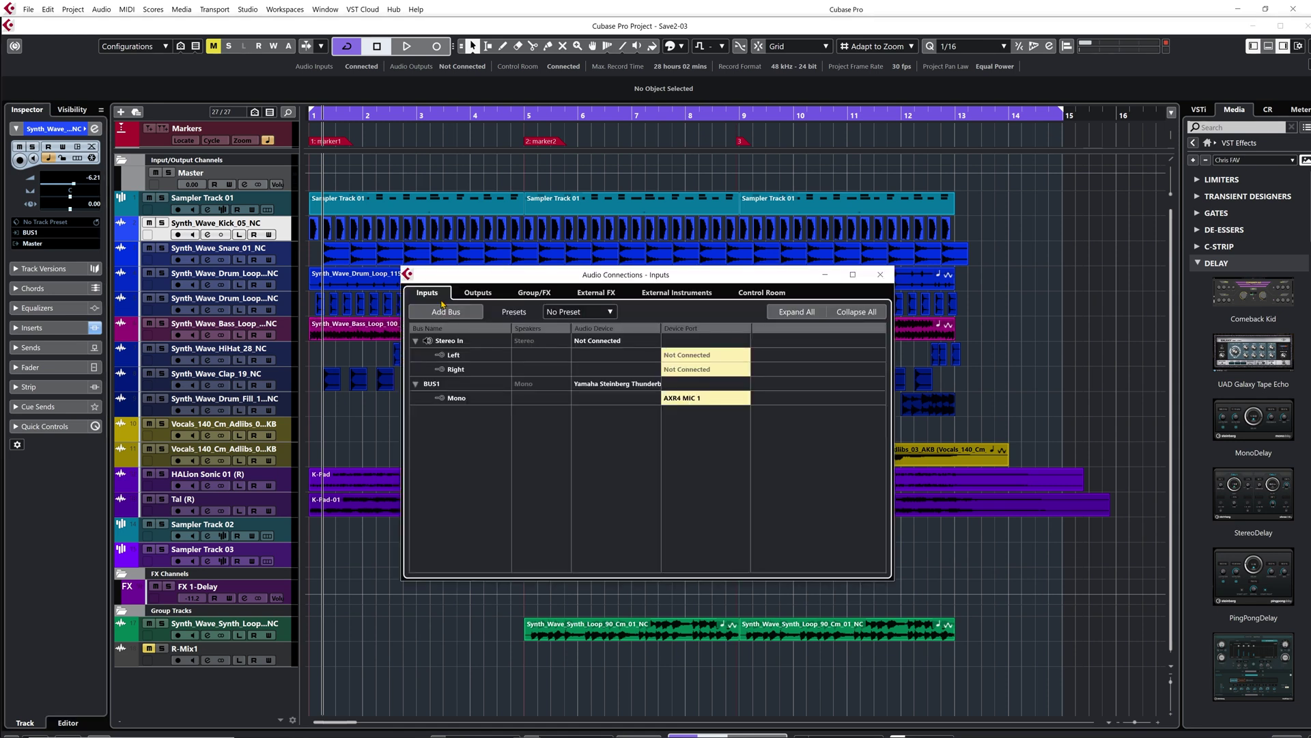
left_click(478, 292)
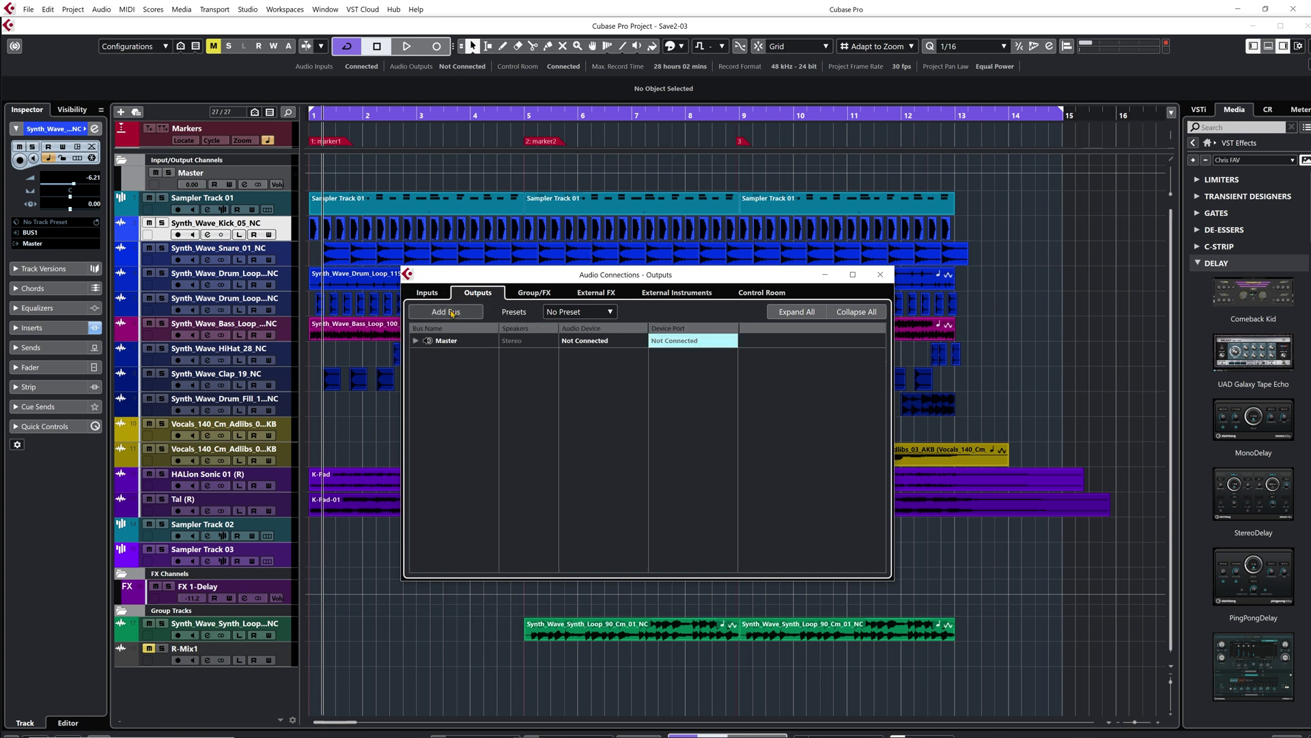
left_click(451, 312)
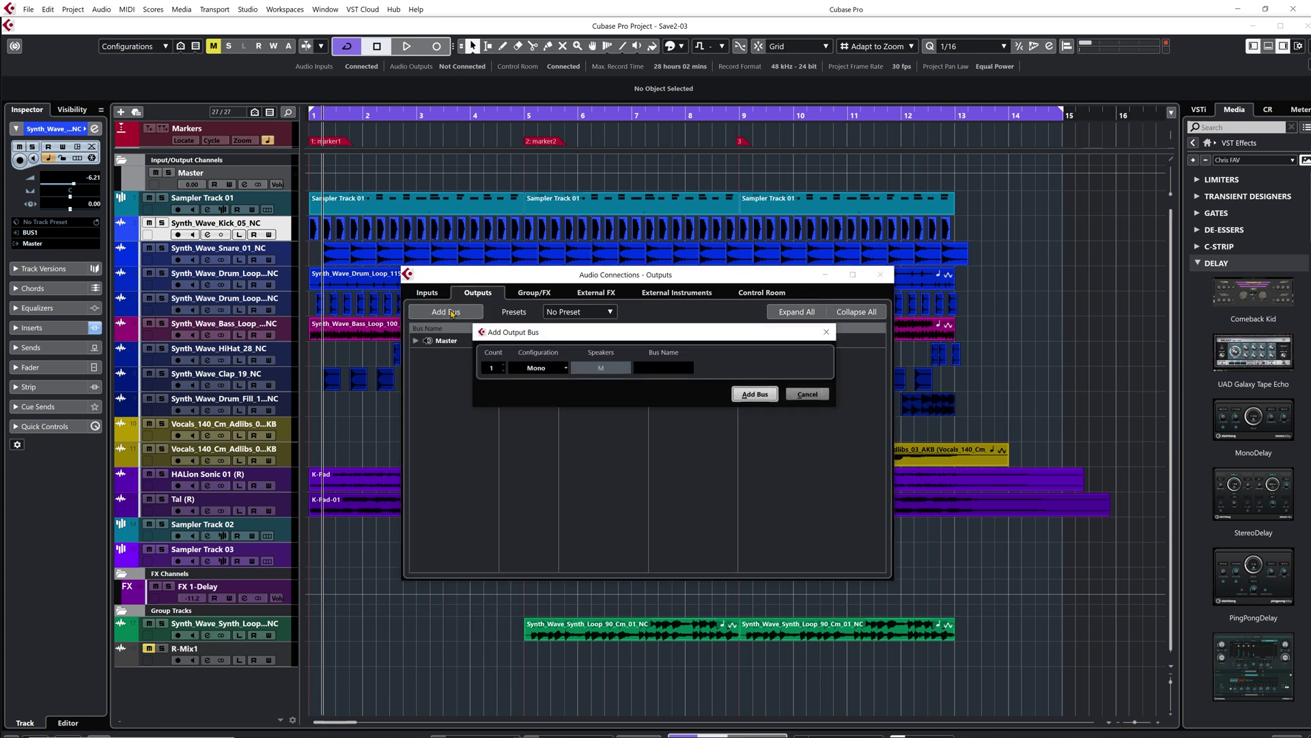
left_click(808, 394)
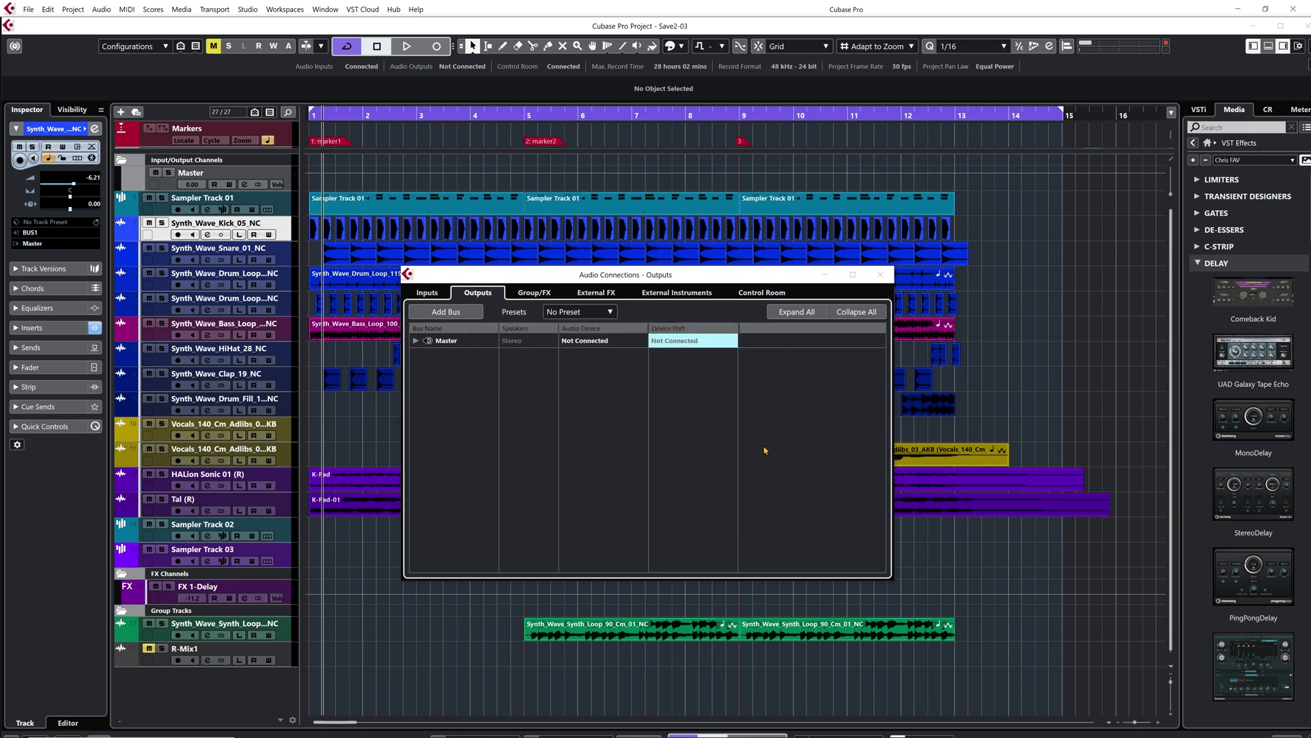
left_click(415, 342)
left_click(446, 312)
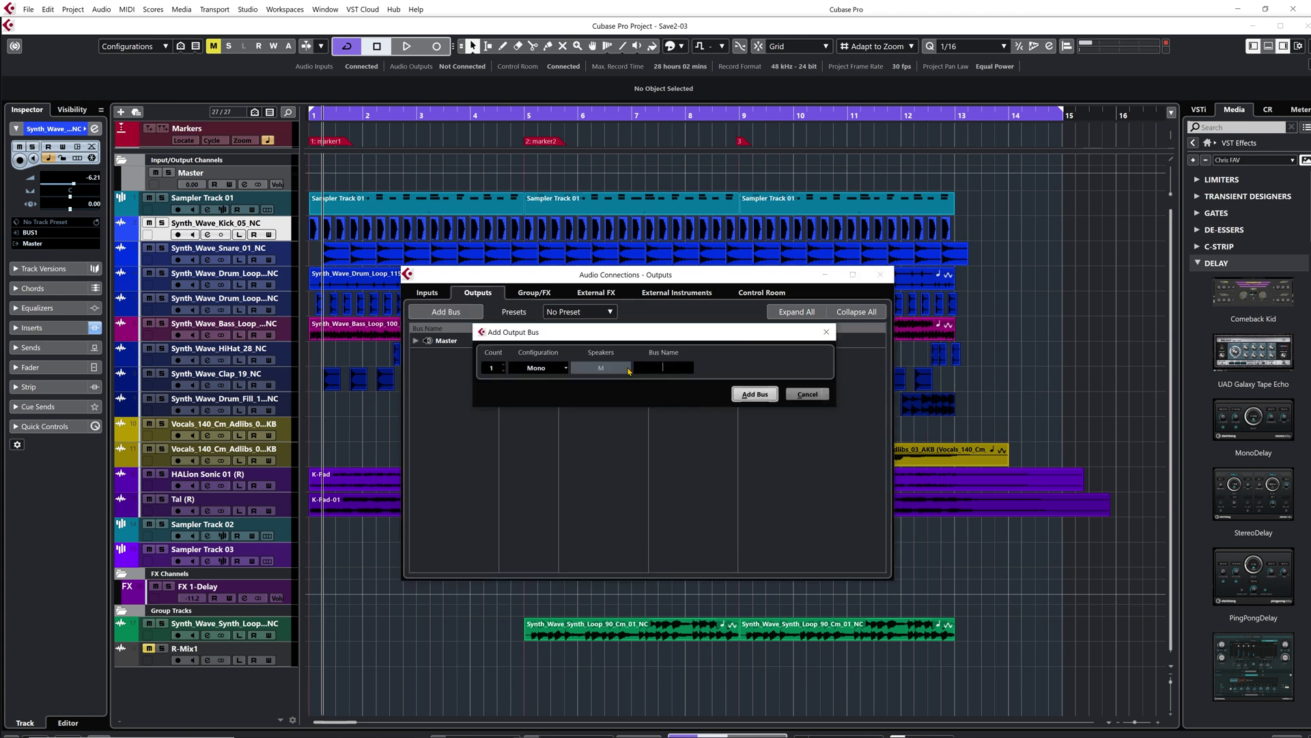
type("BUS OUT")
left_click(754, 394)
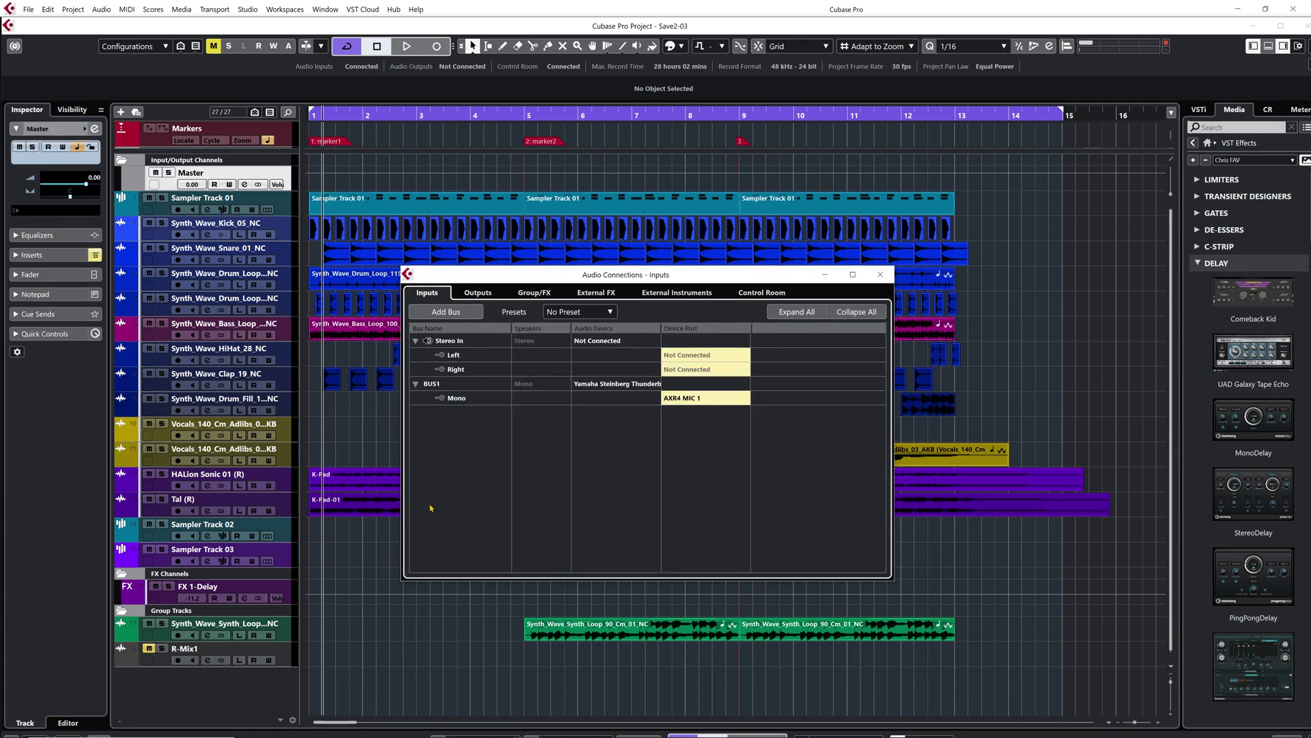
Add a stereo output bus named BUS OUT1 and begin assigning its left device port.
left_click(478, 292)
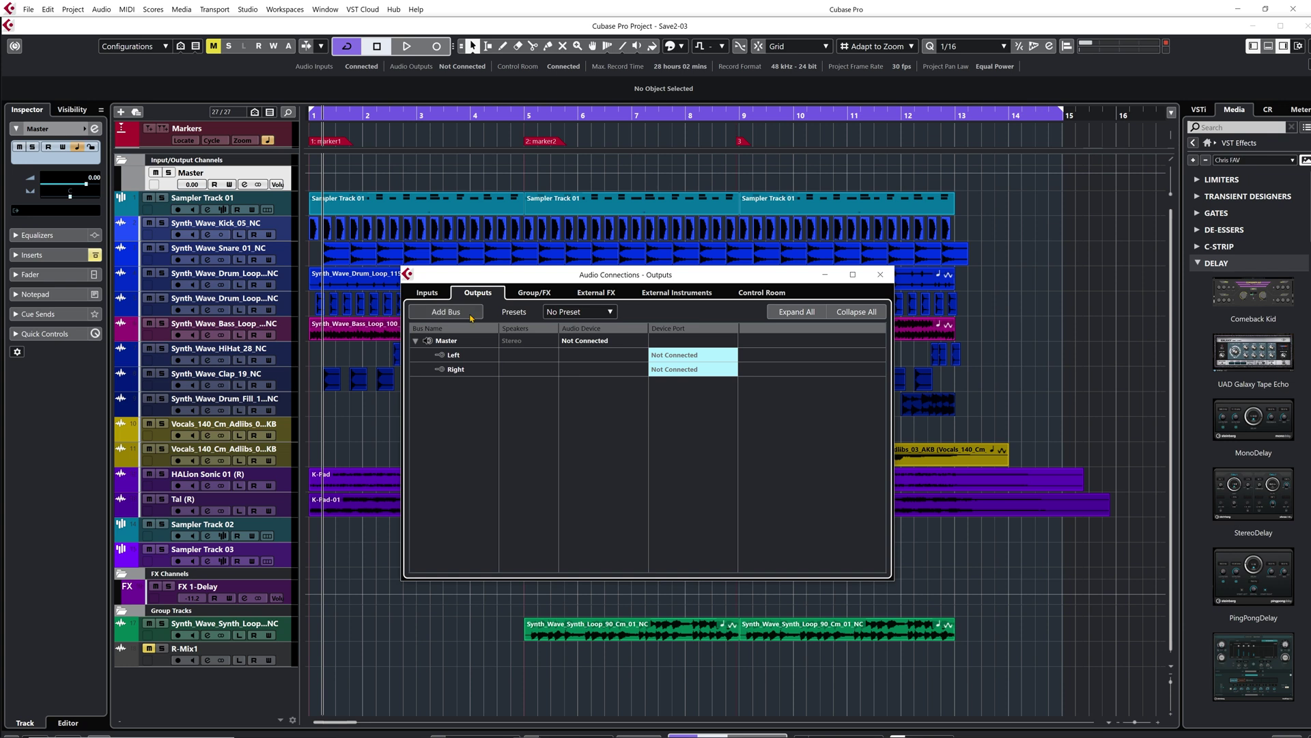
left_click(446, 311)
left_click(527, 375)
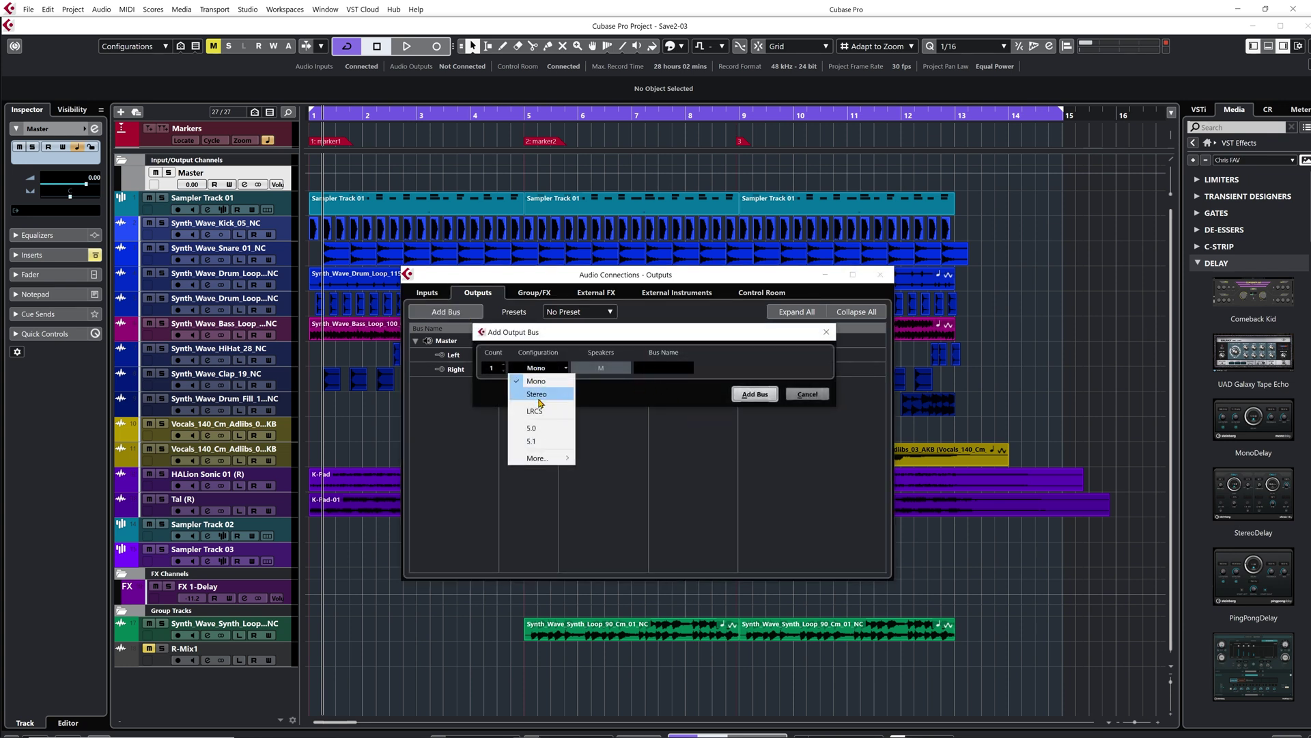
left_click(538, 396)
left_click(670, 367)
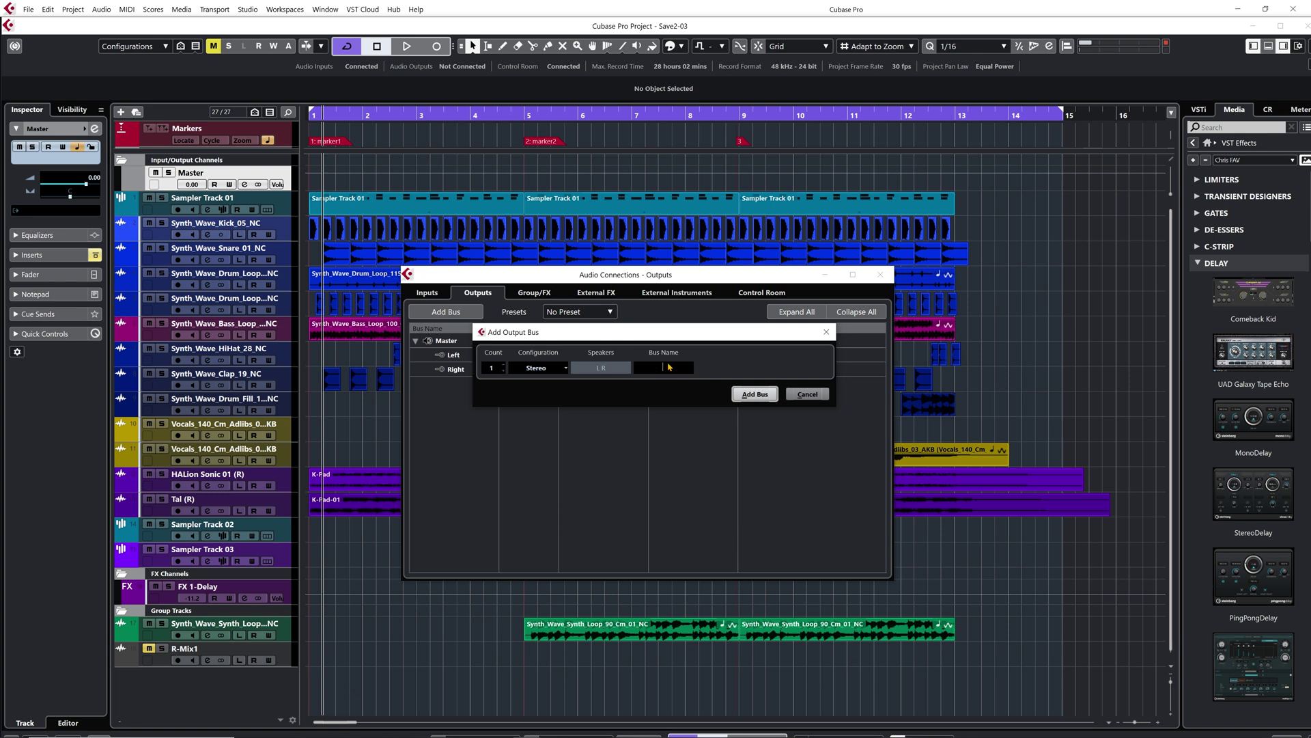
type("BUS OUT1")
left_click(747, 391)
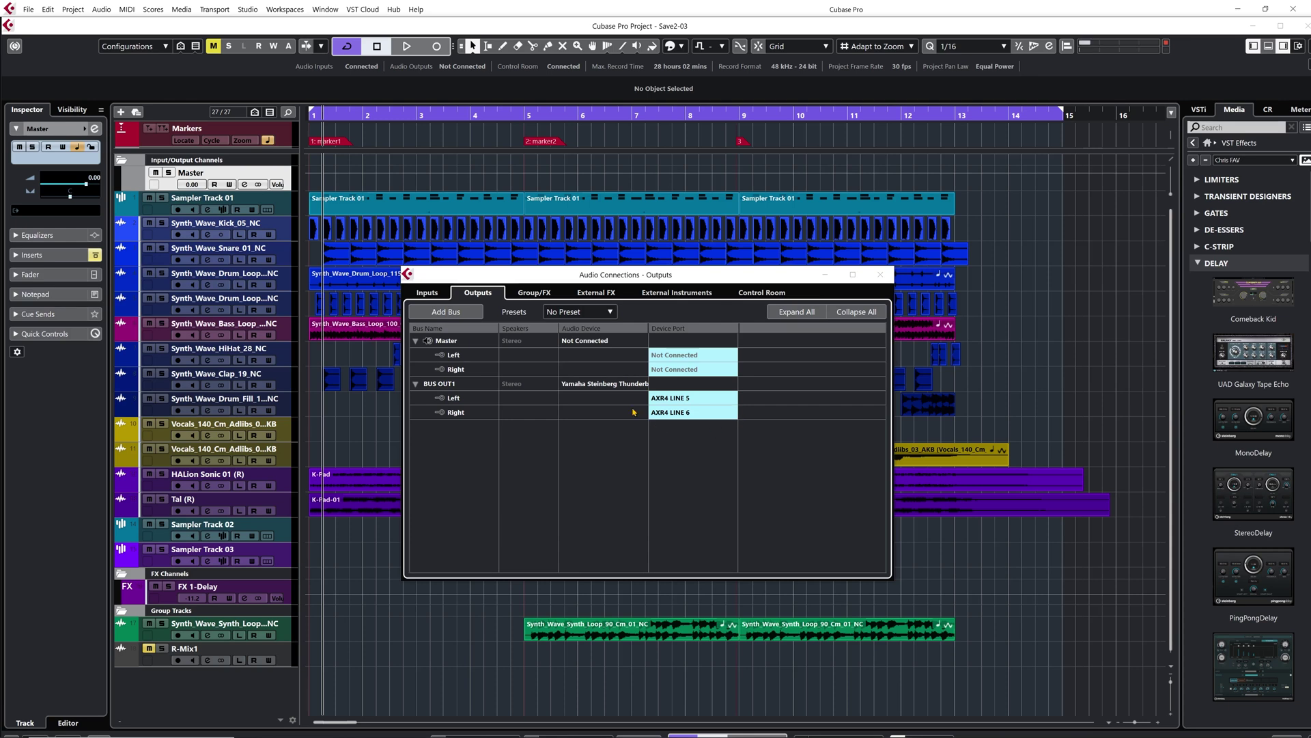
left_click(693, 399)
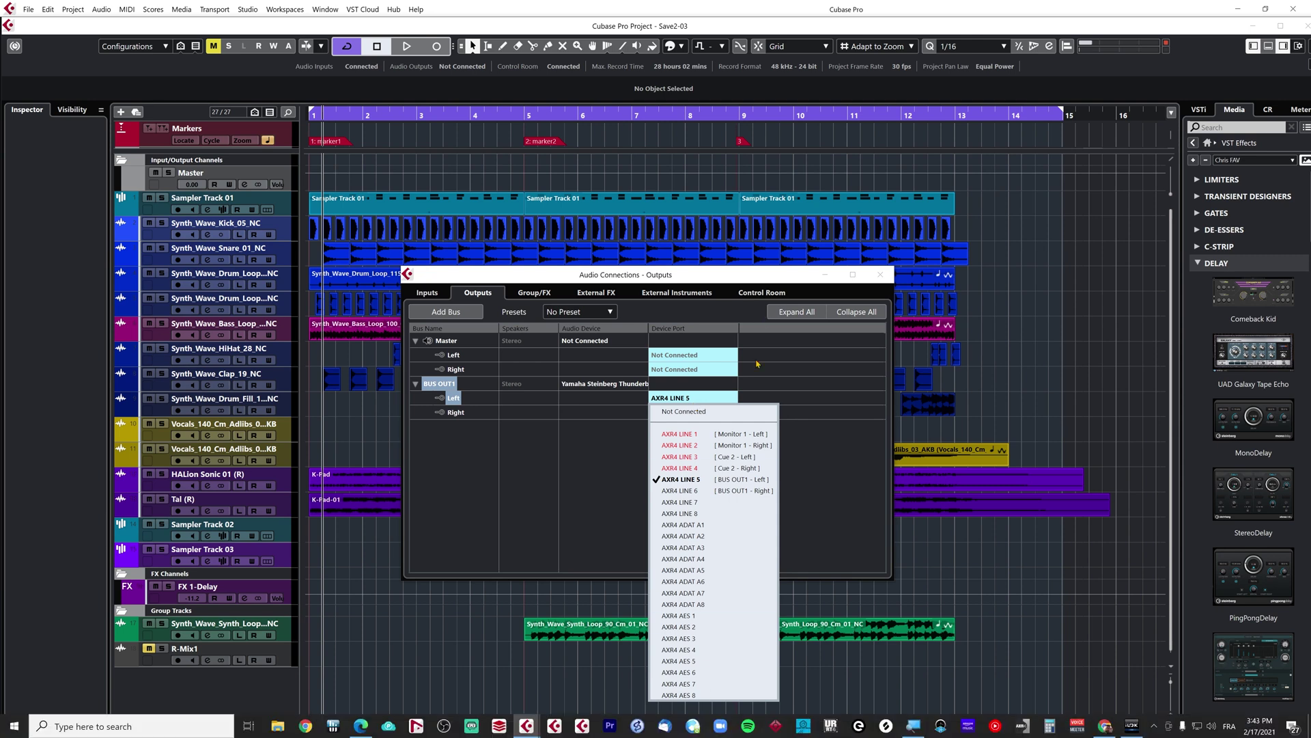
Open the MixConsole and set its channel filter to All Channel Types, showing Stereo In and BUS1.
left_click(435, 605)
key("F3")
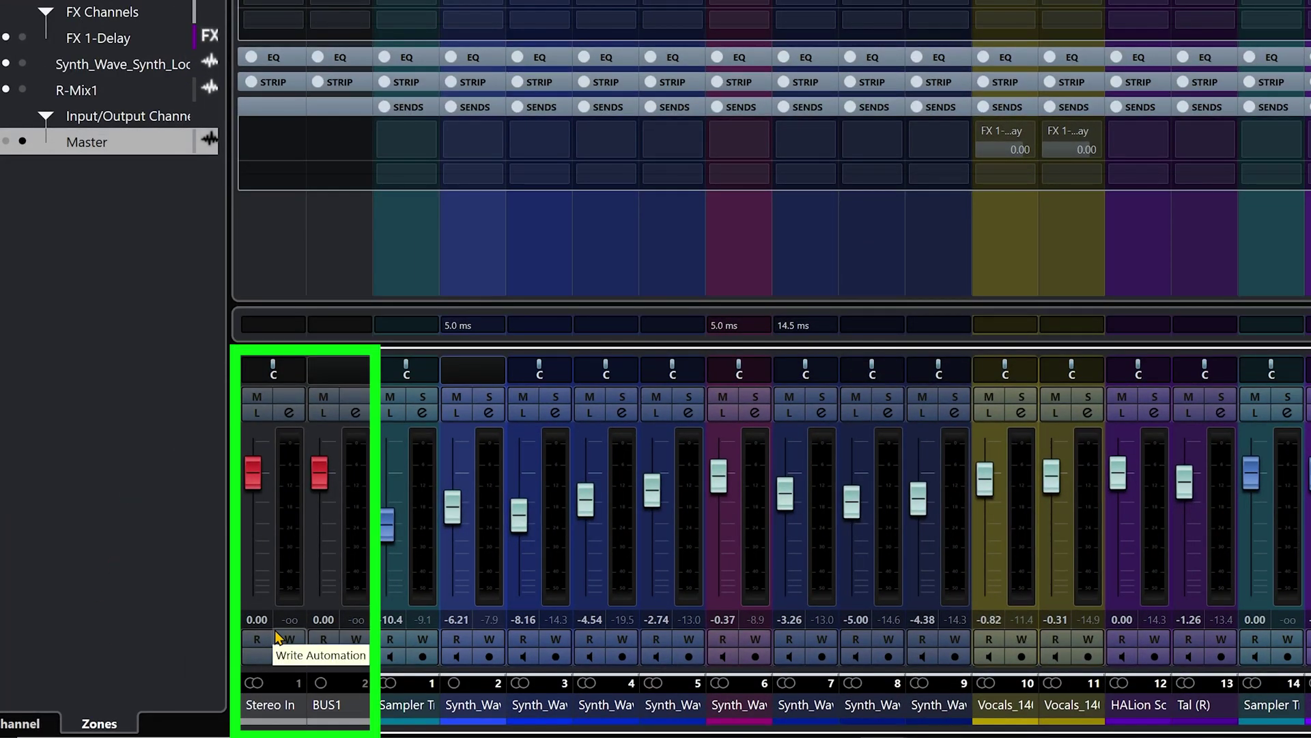
key("F4")
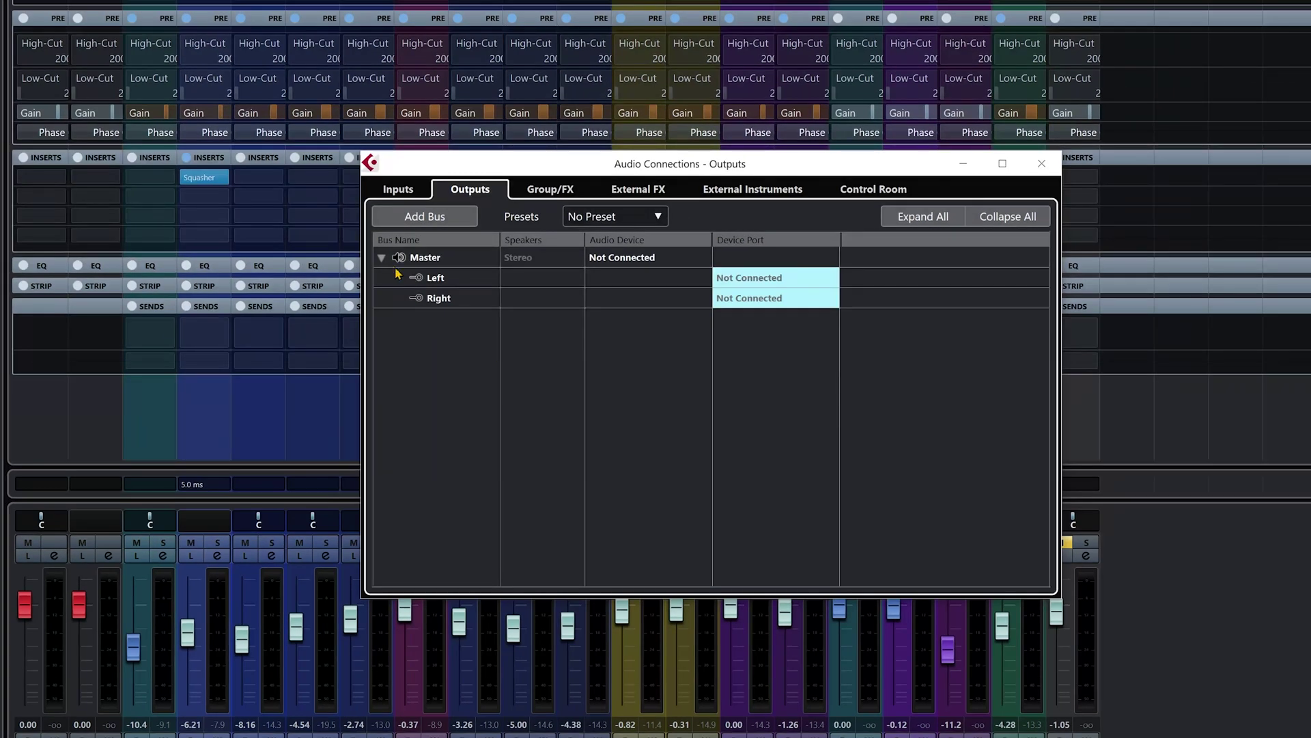
left_click(400, 189)
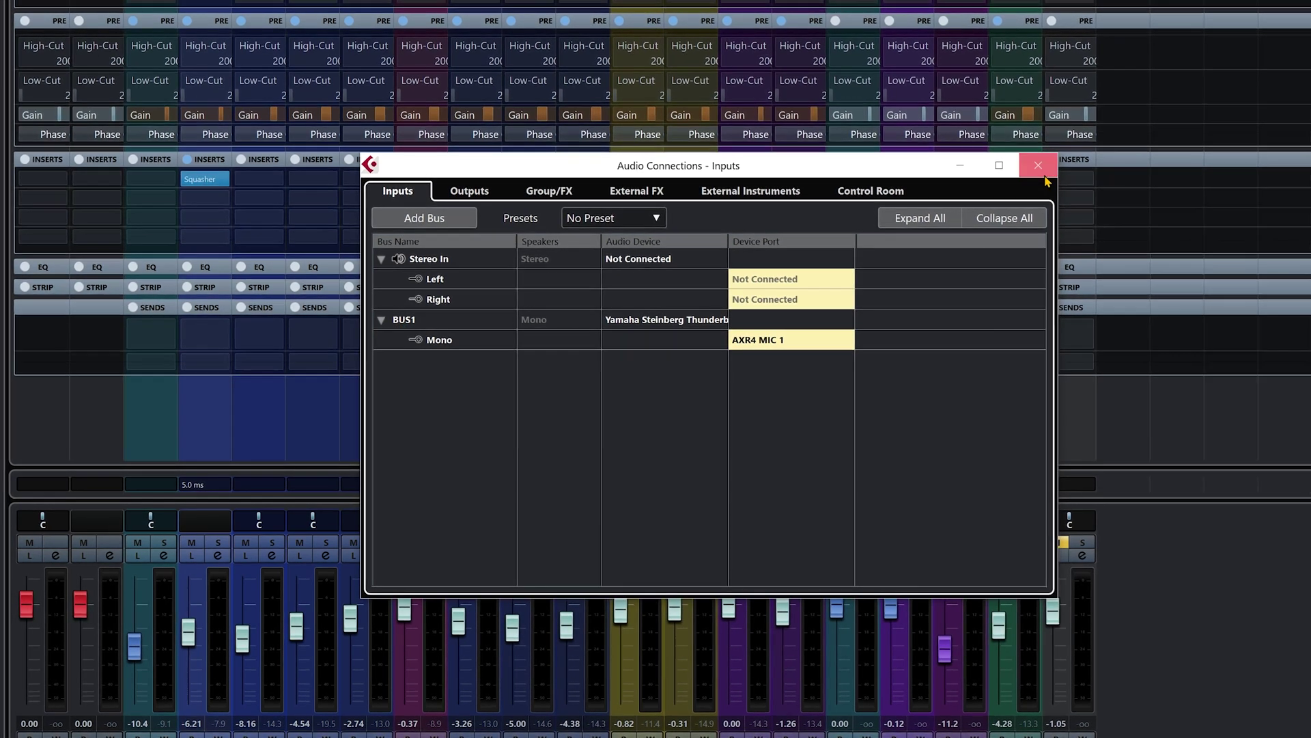
left_click(1044, 174)
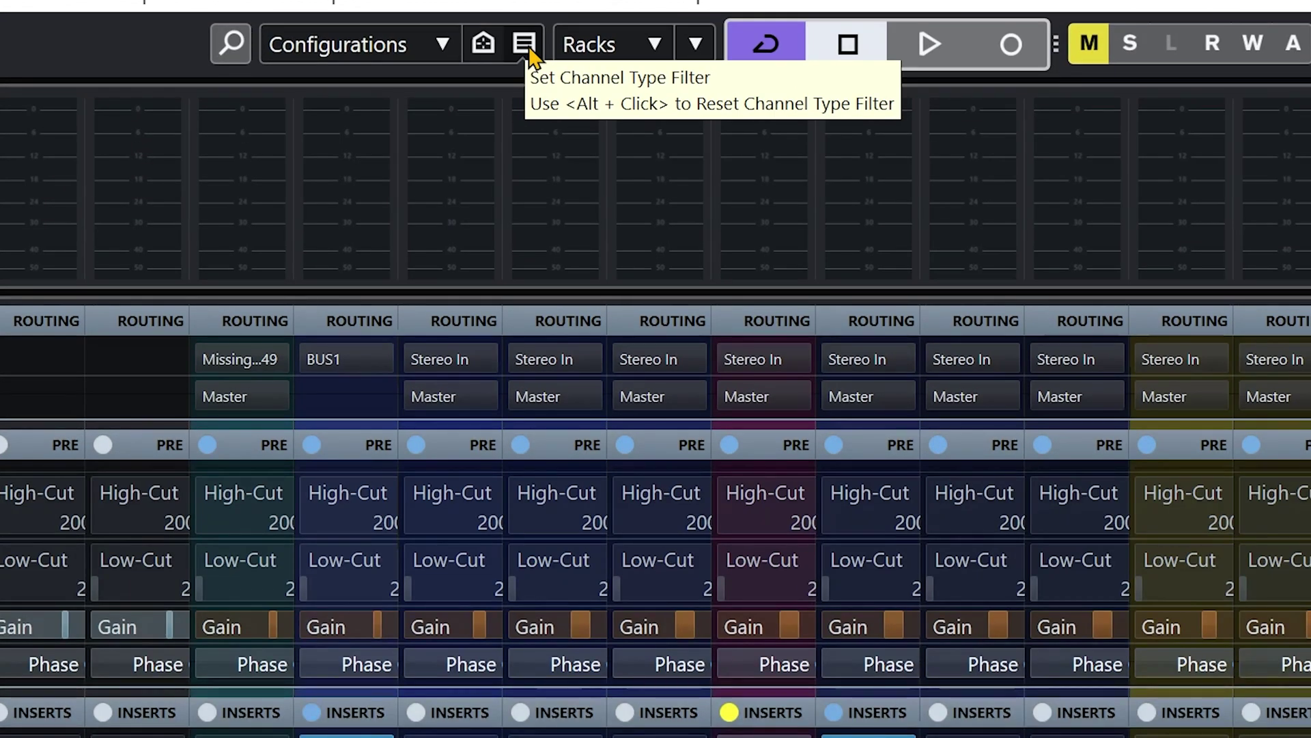
left_click(525, 45)
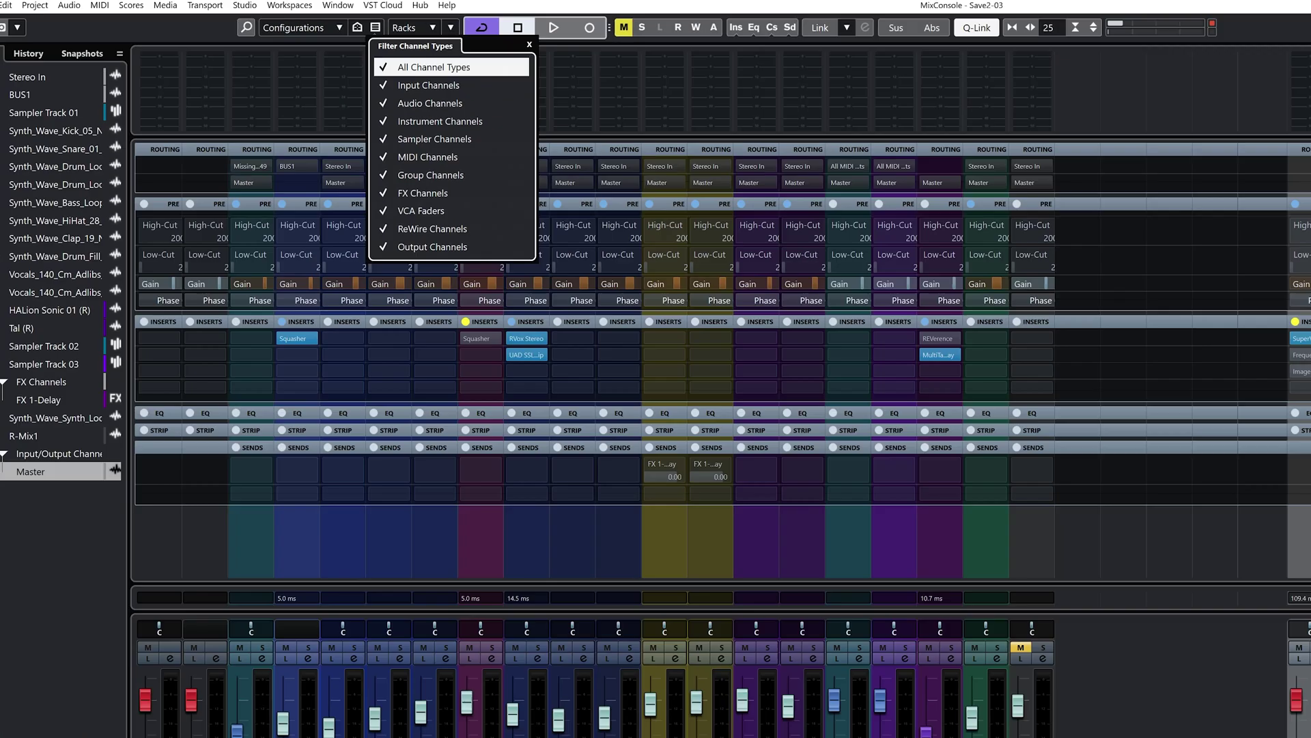
left_click(182, 716)
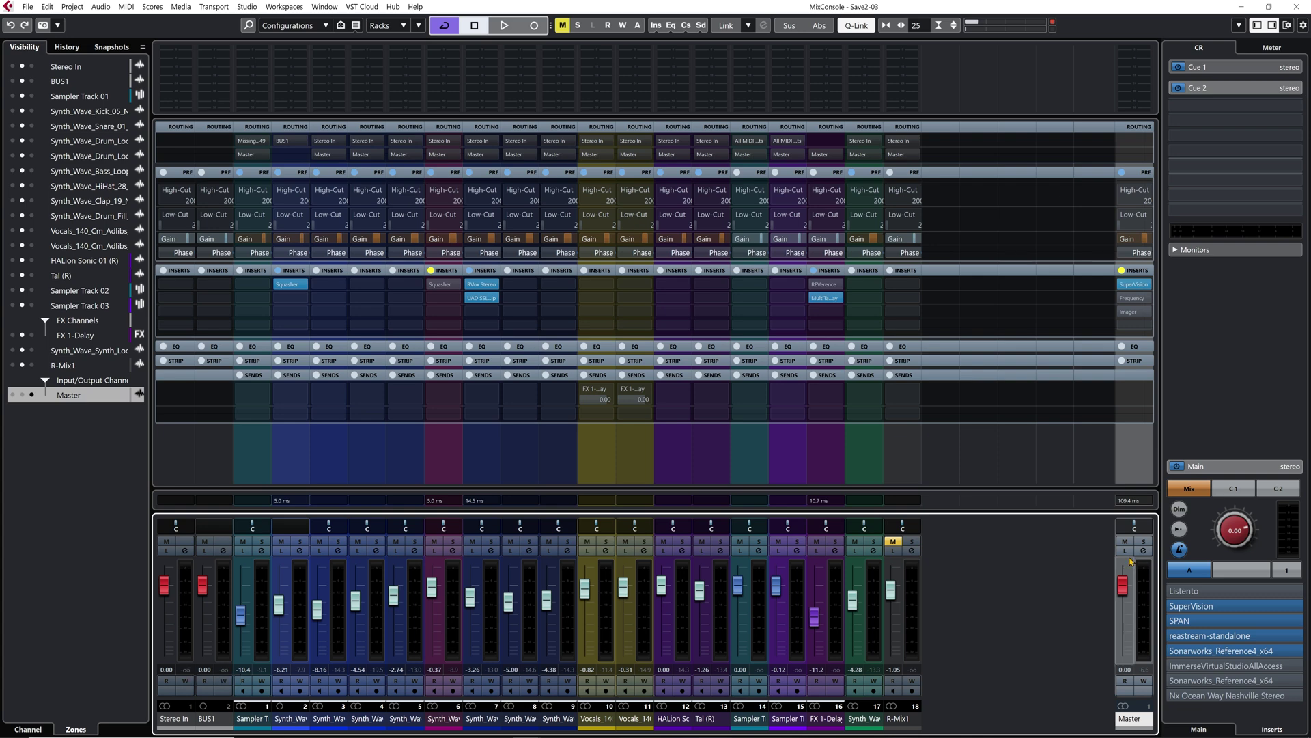
Close the MixConsole with F3, returning to the project window and its Input/Output Channels folder.
key("F3")
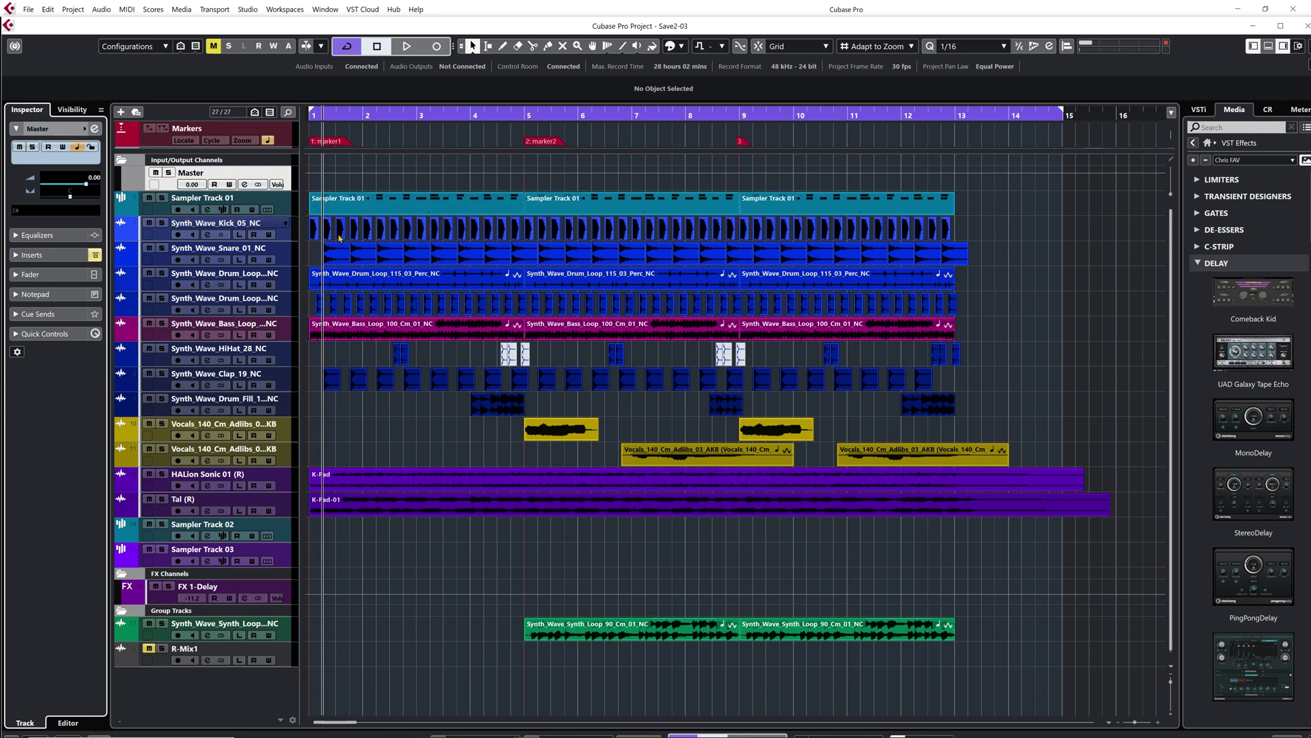
Create a stereo group DRUM BUSS fed by Sampler Track 01 and the kick, snare and loop tracks.
left_click(286, 235)
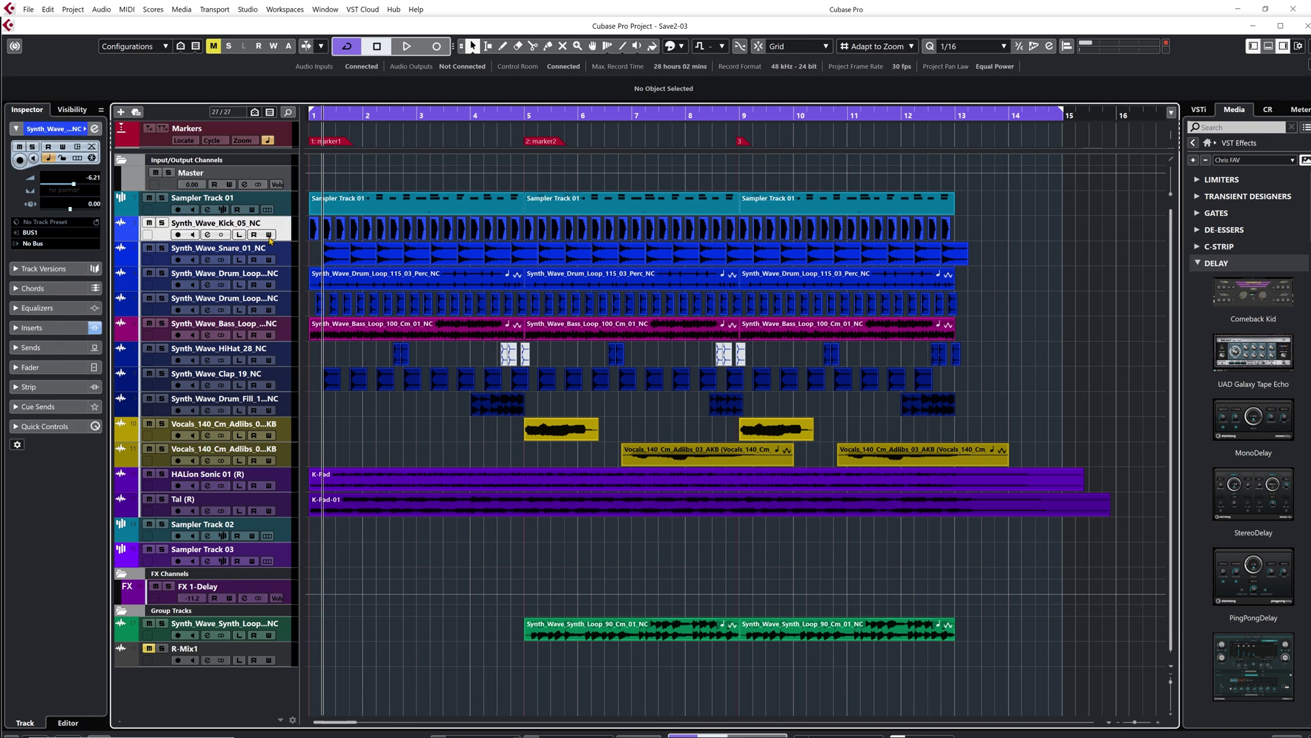
right_click(284, 207)
left_click(285, 305)
right_click(285, 304)
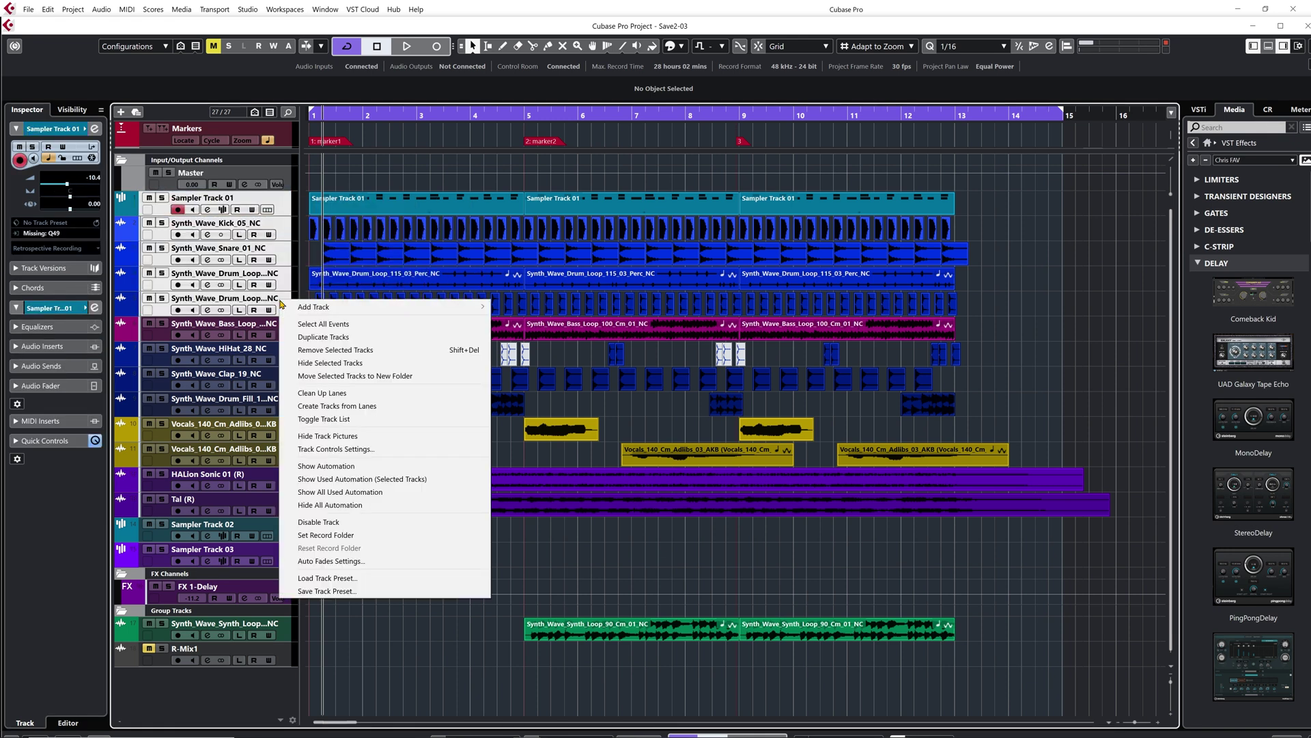
mouse_move(316, 308)
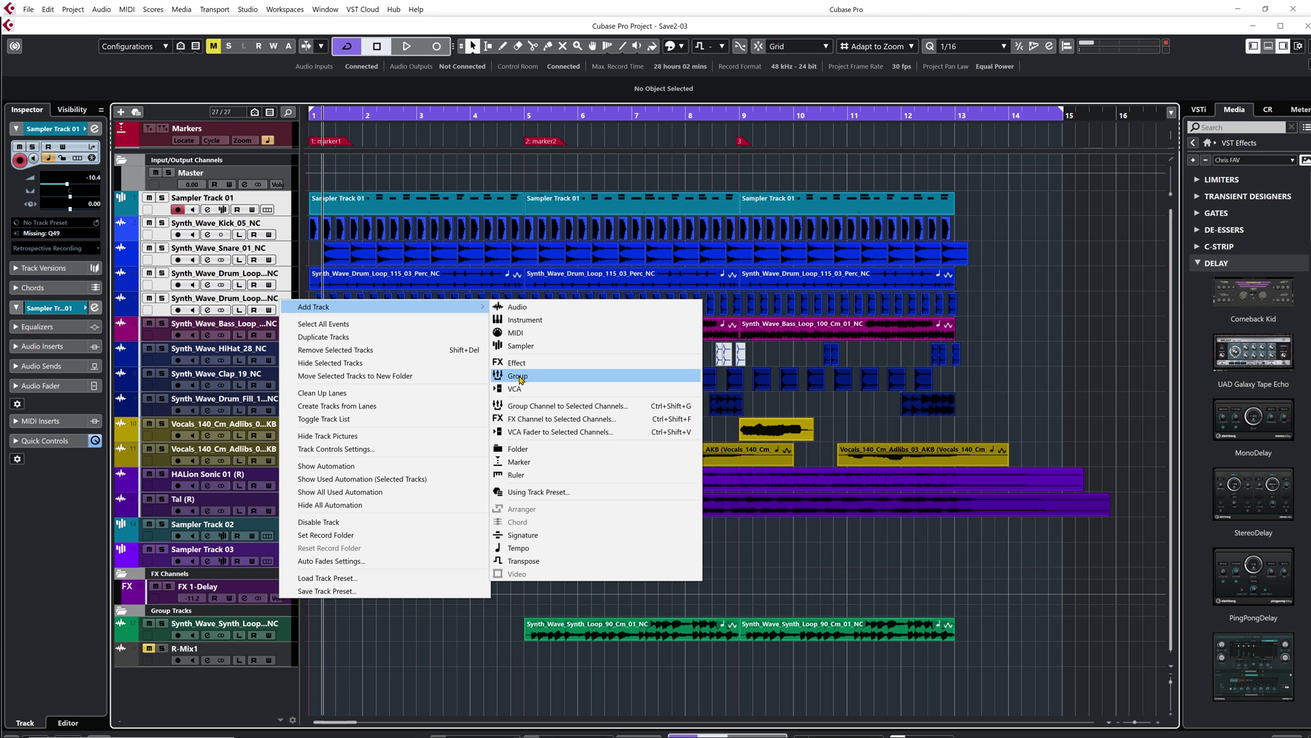
left_click(532, 408)
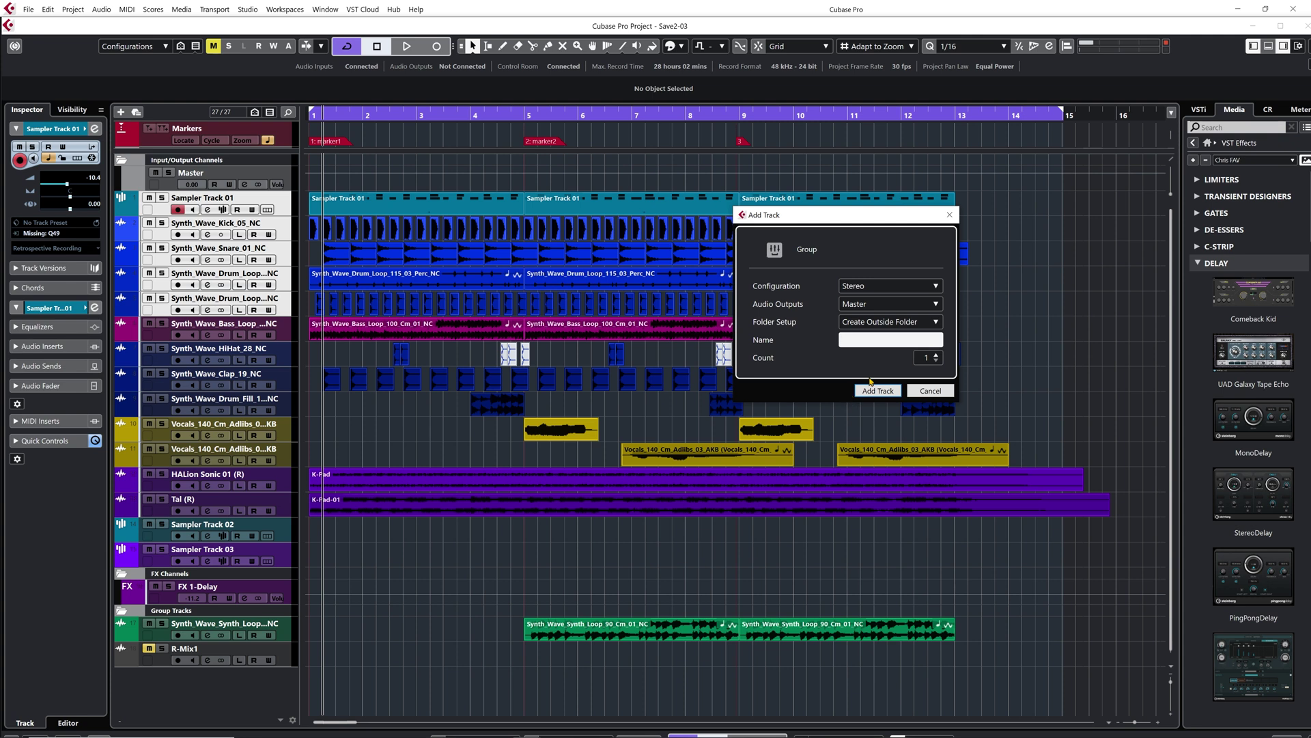
left_click(901, 252)
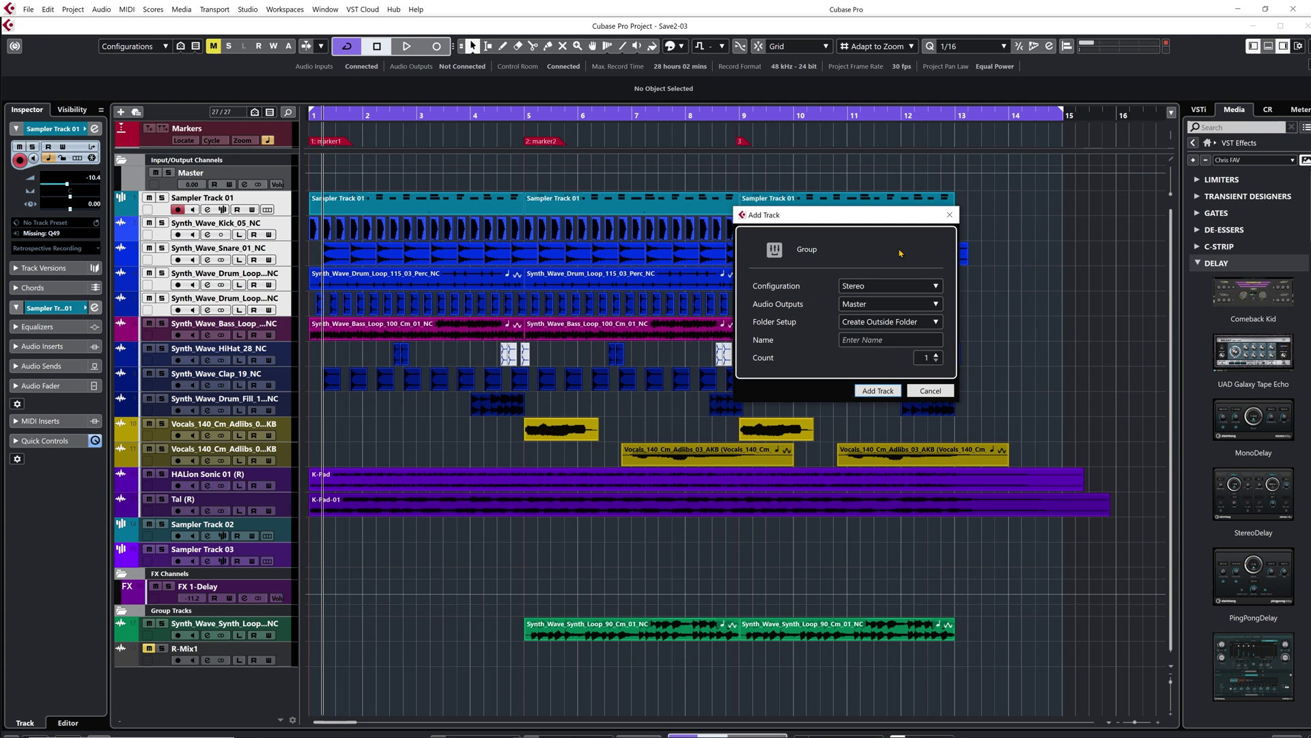
left_click(893, 286)
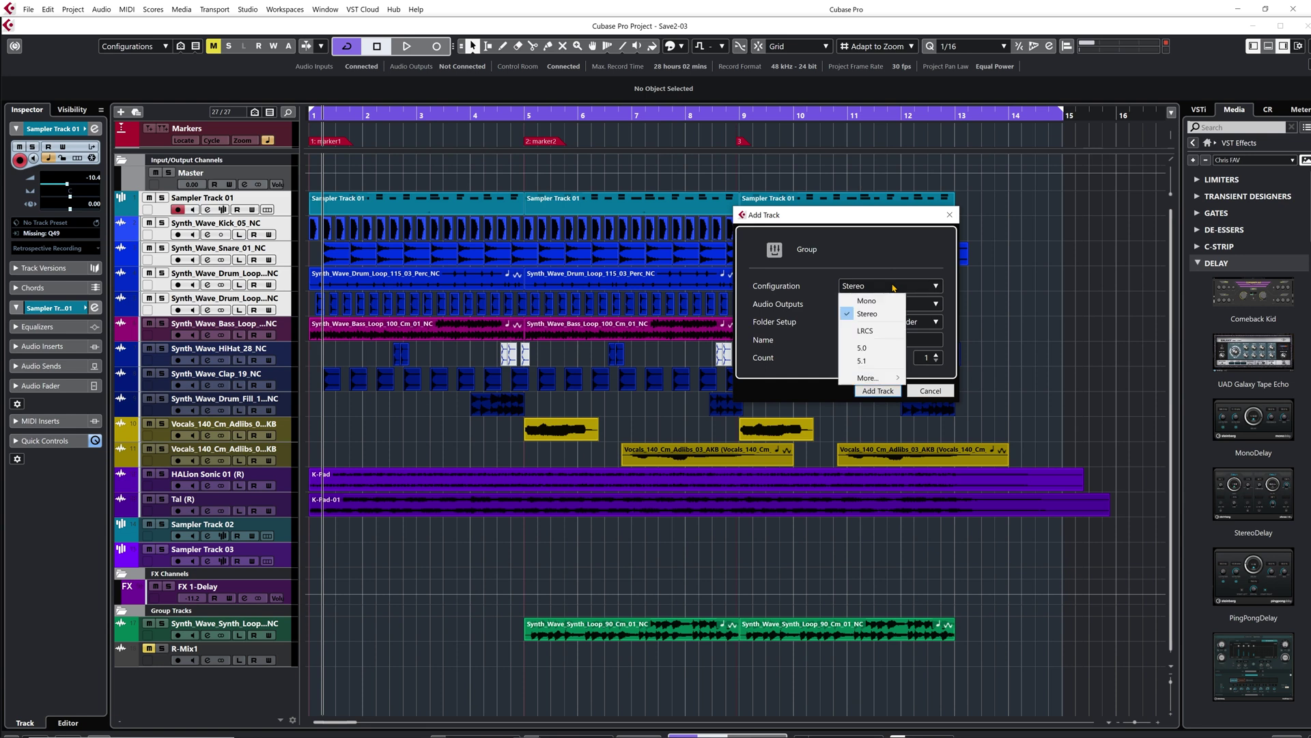
left_click(892, 287)
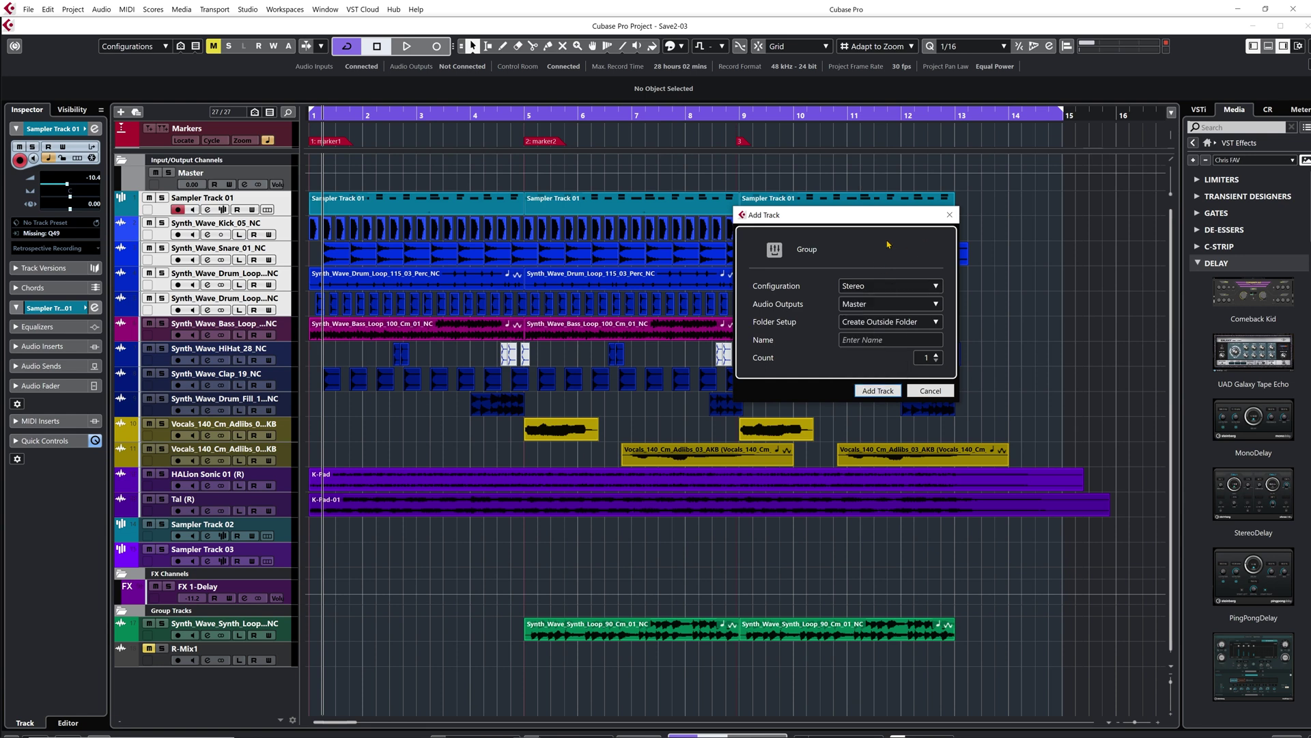
left_click(881, 344)
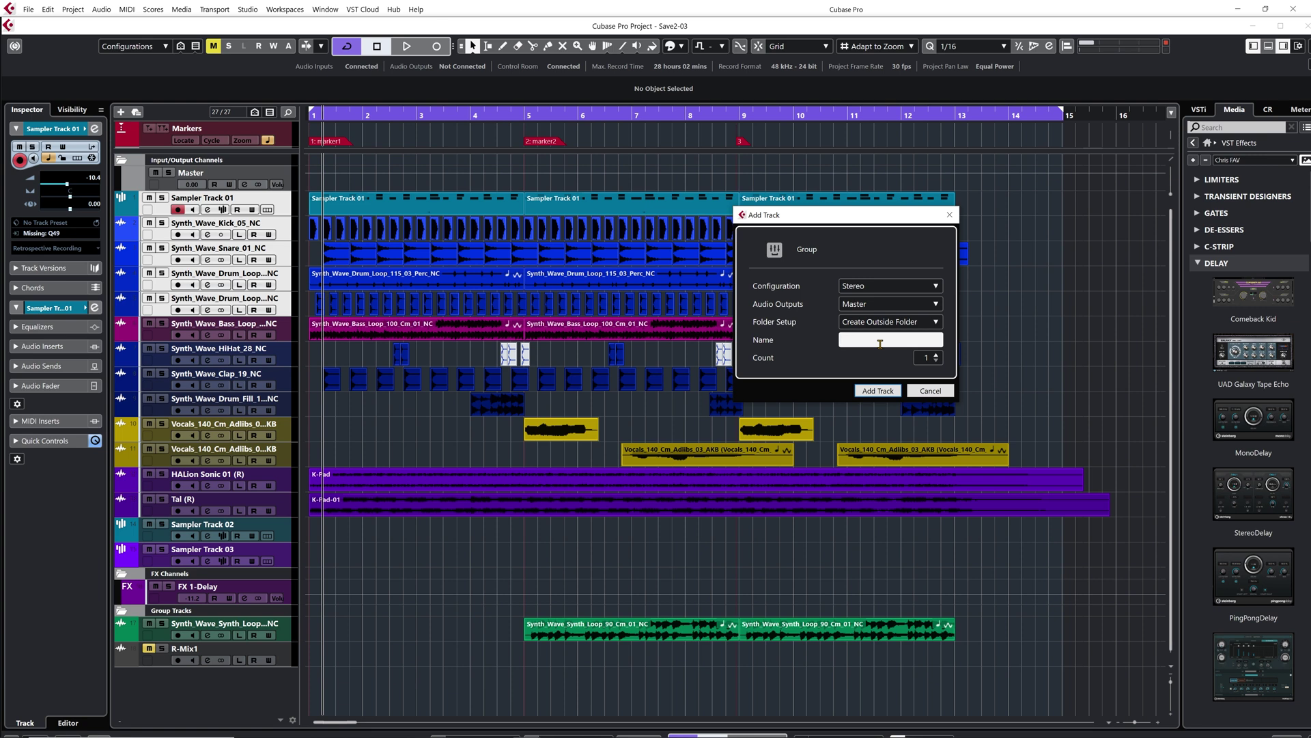
type("DRUM BUSS")
left_click(877, 392)
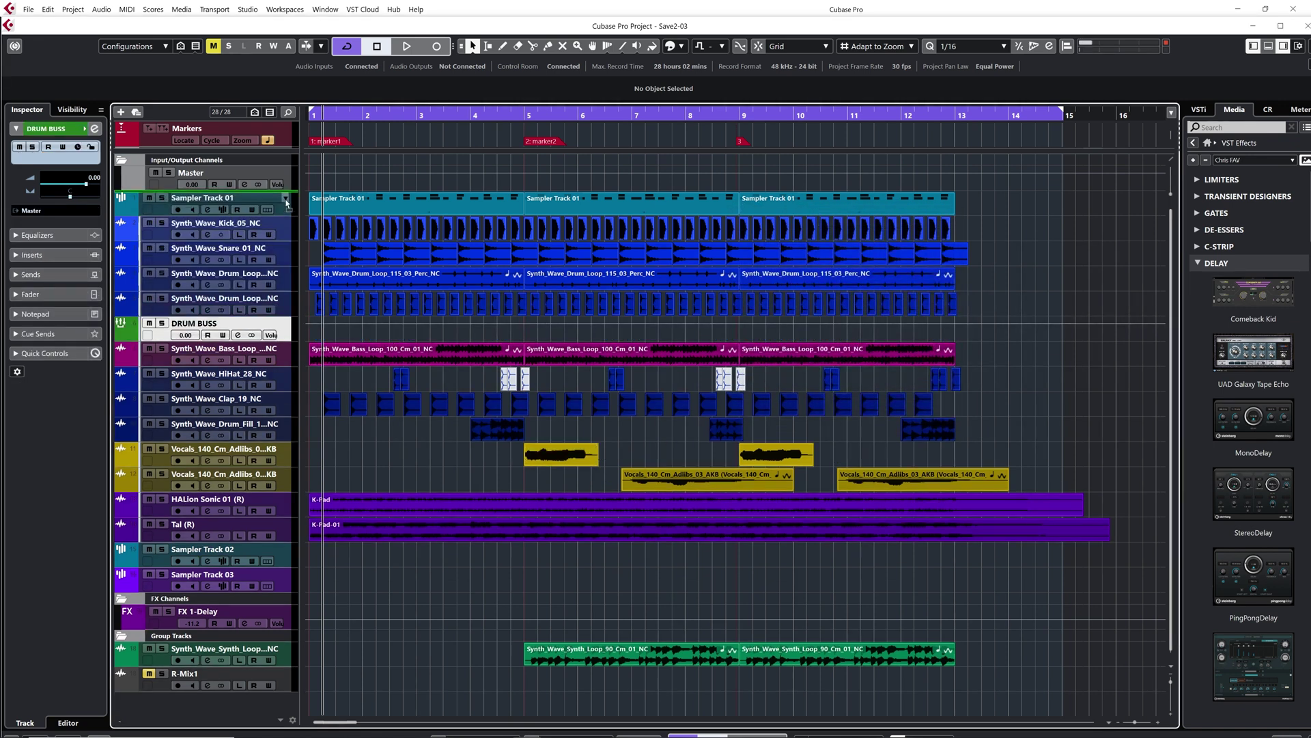
Drag DRUM BUSS to just below Master, then select the drum tracks and DRUM BUSS to check them.
left_click_drag(226, 328, 286, 203)
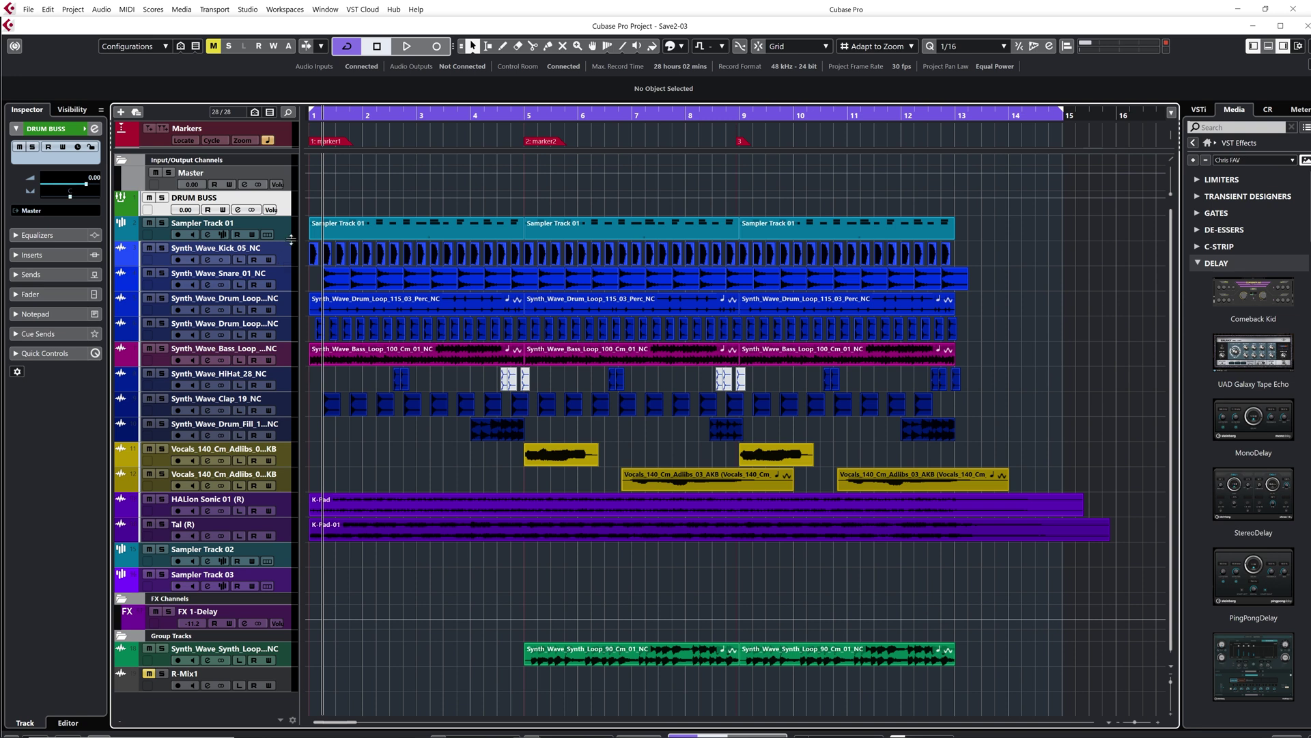
left_click(288, 237)
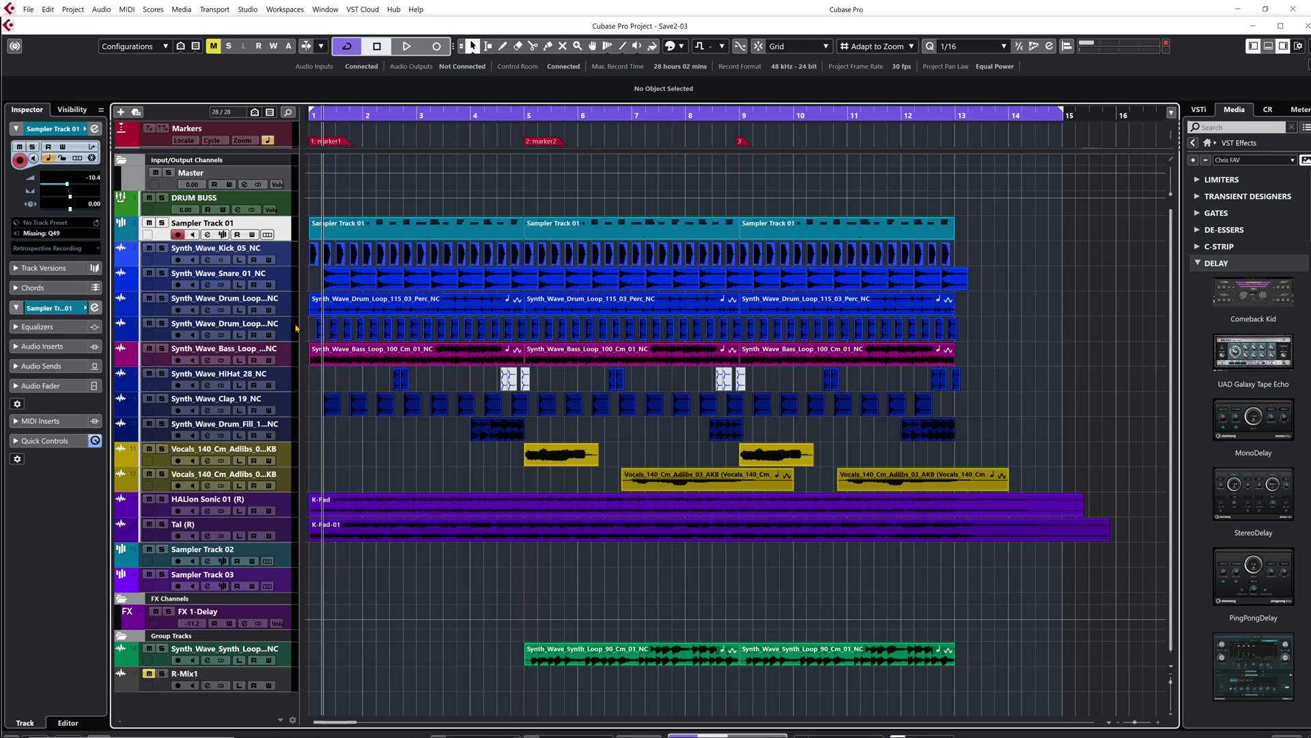
left_click(296, 329, "shift")
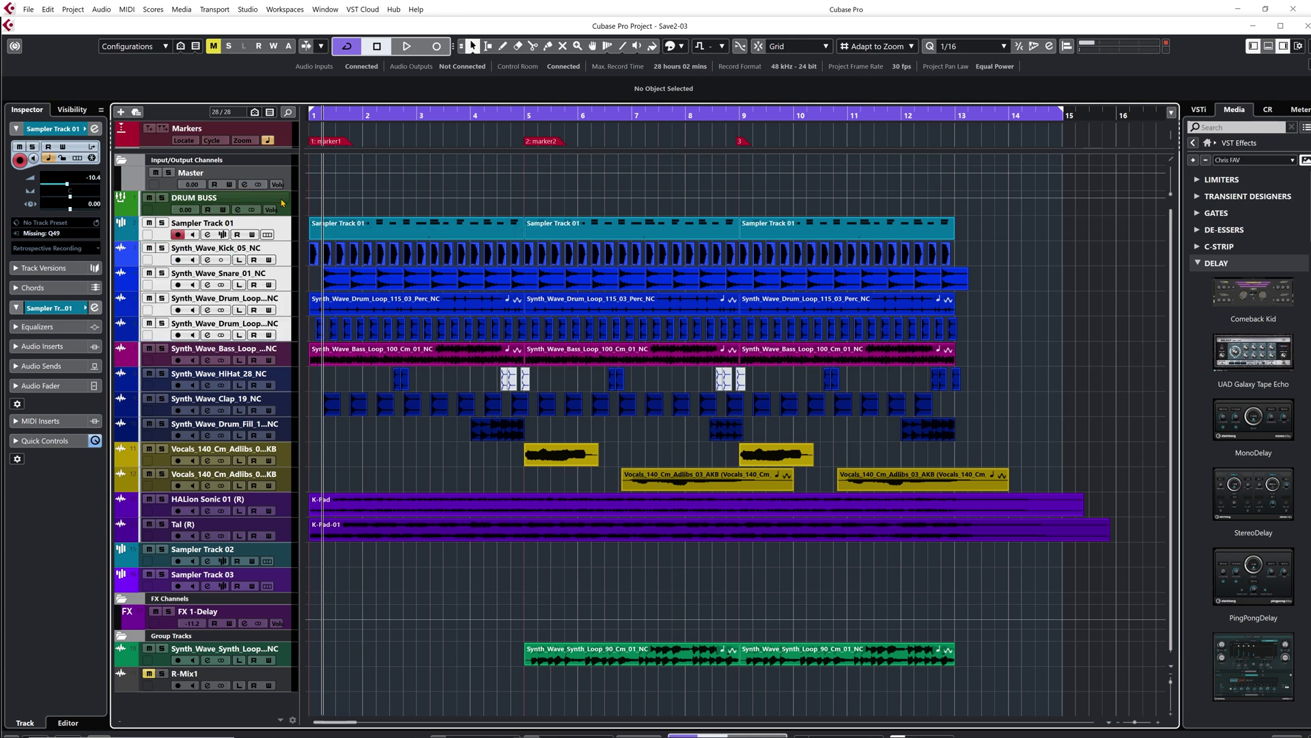
left_click(311, 199)
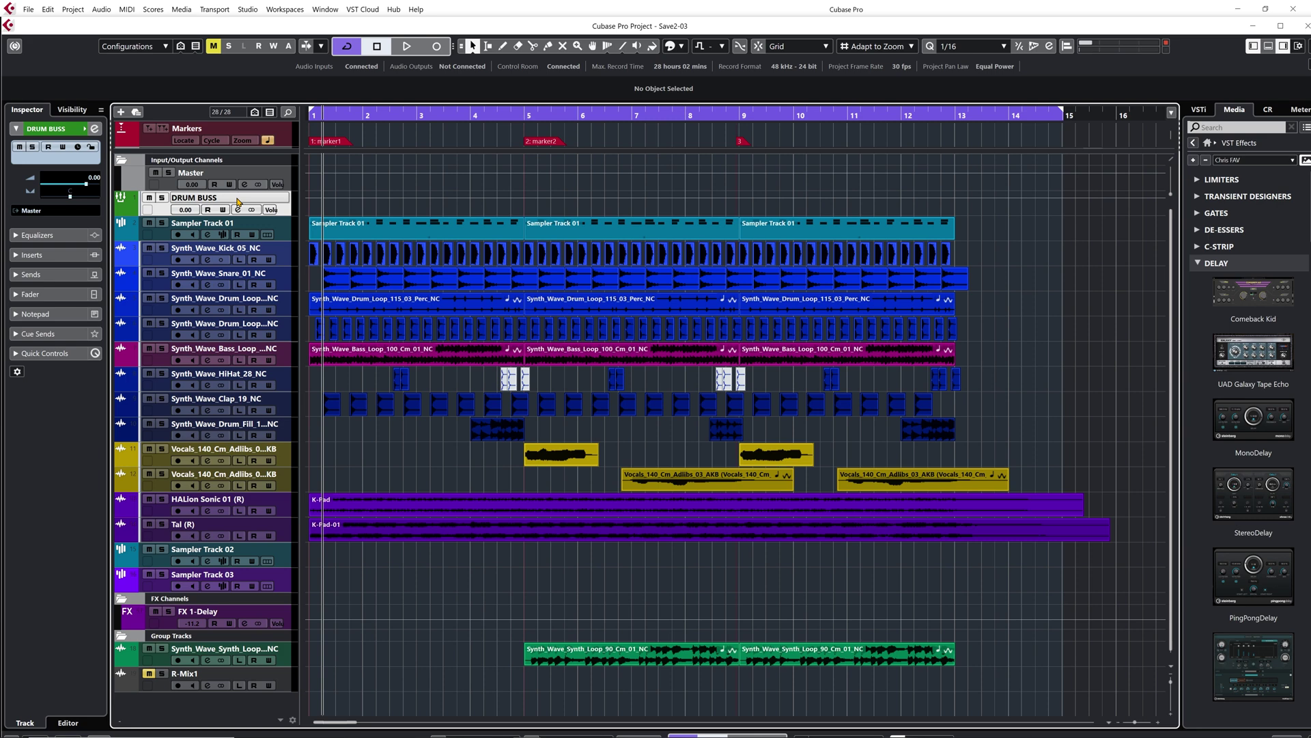
left_click(290, 261)
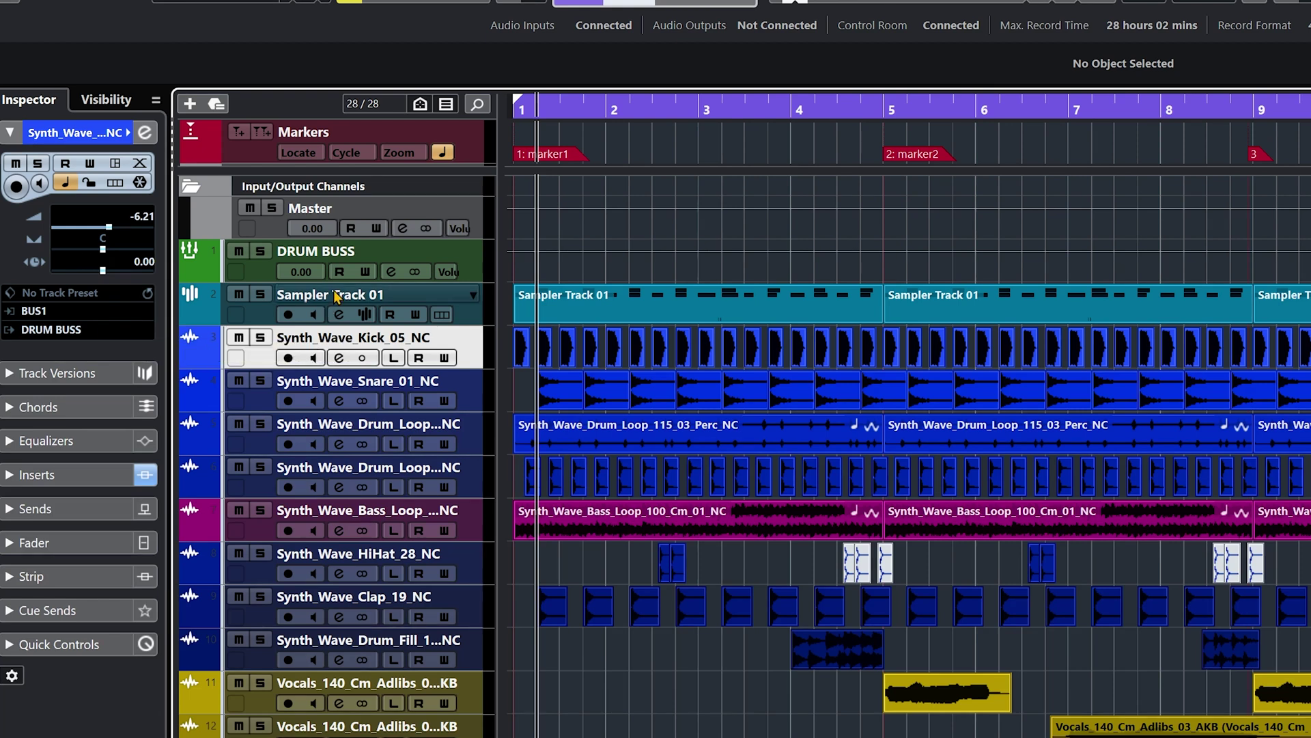
left_click(367, 258)
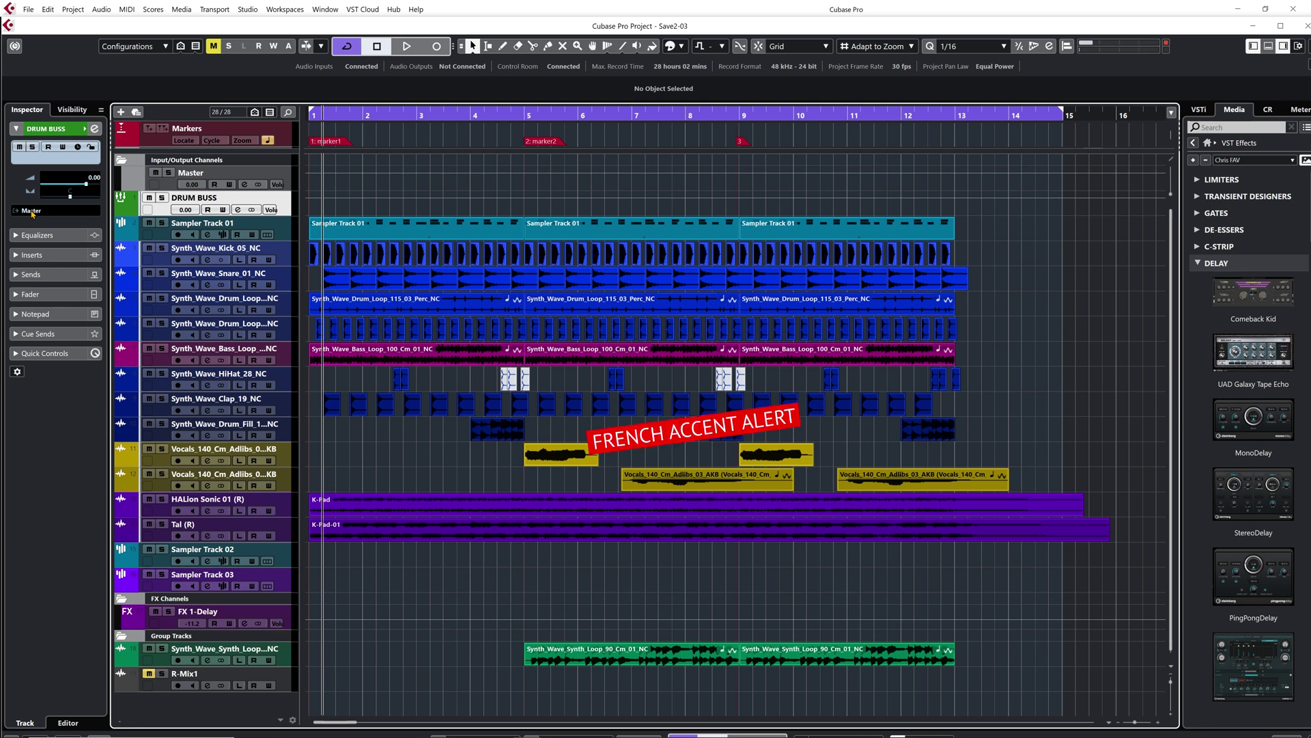
left_click(289, 459)
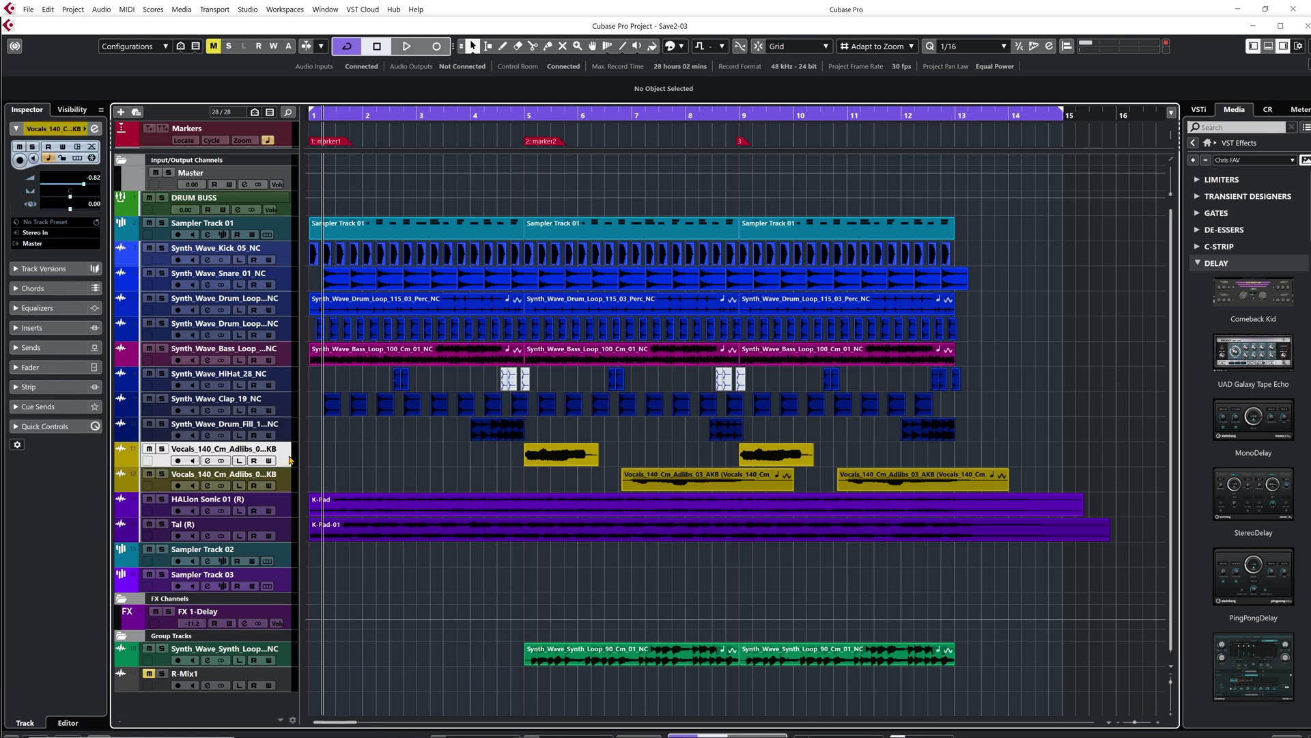
Add a stereo LittlePlate FX channel named Voc Verb fed by the vocal adlibs track.
right_click(289, 459)
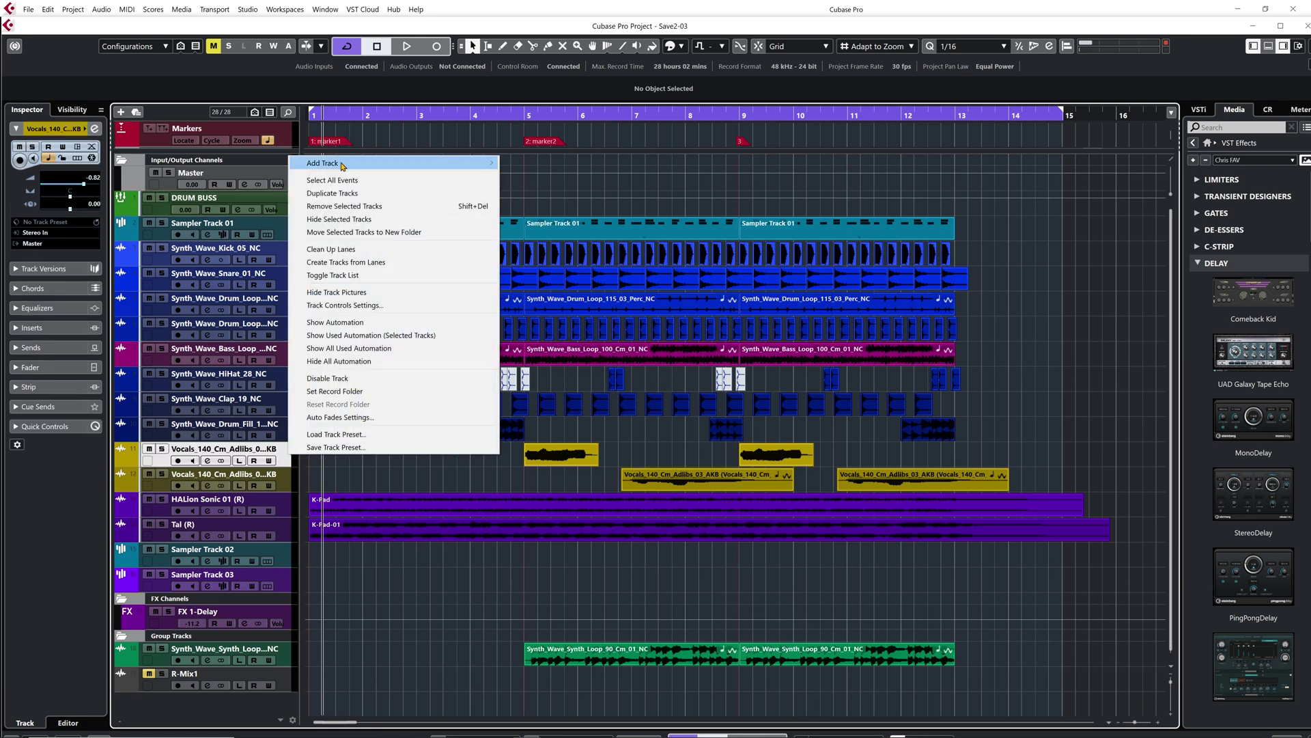
mouse_move(369, 168)
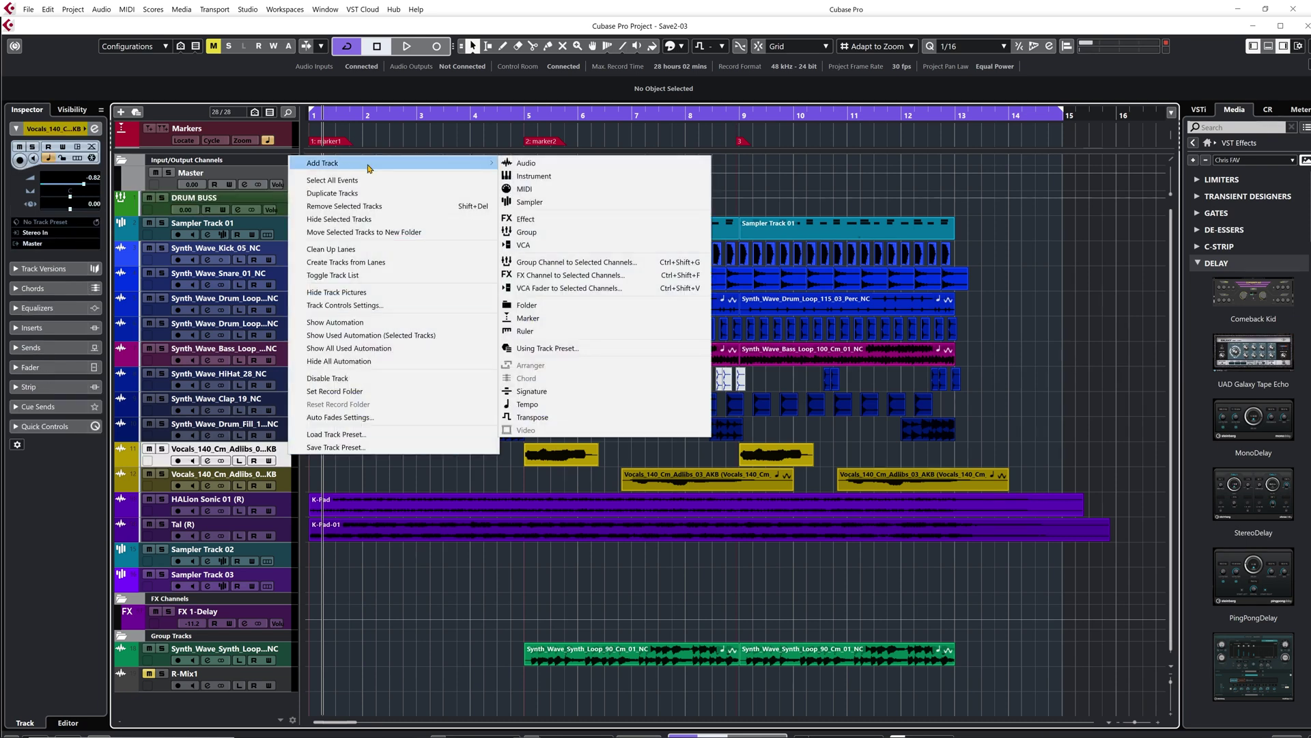
left_click(539, 280)
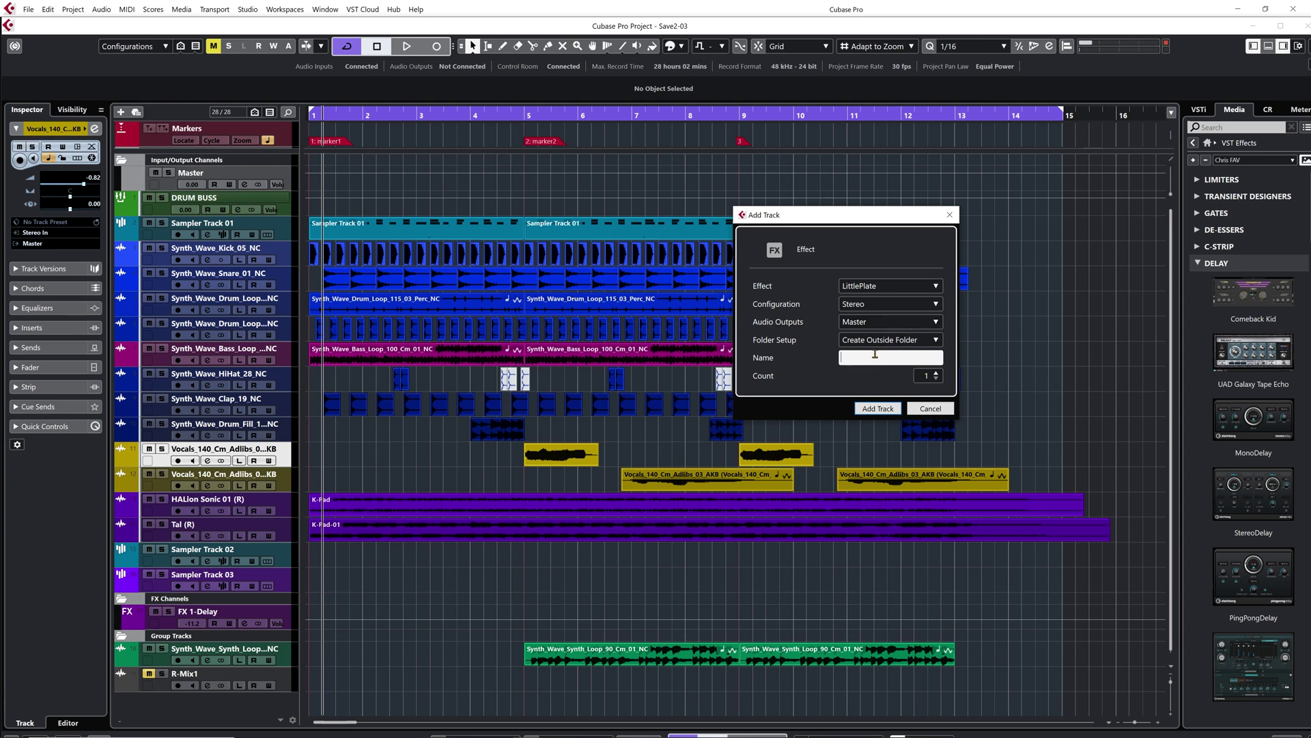
type("Voc Verb")
left_click(880, 409)
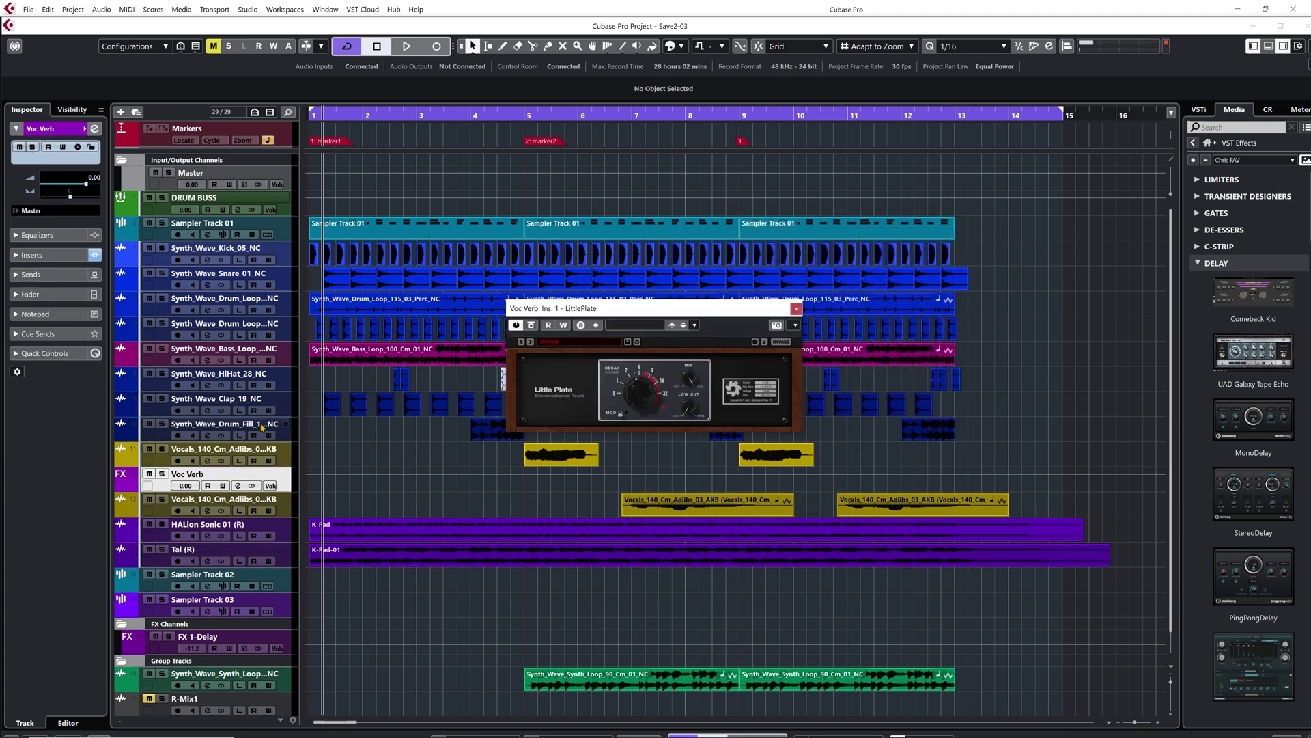
left_click_drag(286, 463, 286, 500)
Check the vocal adlibs track's Master output and sends, then view the Voc Verb channel settings.
left_click(276, 489)
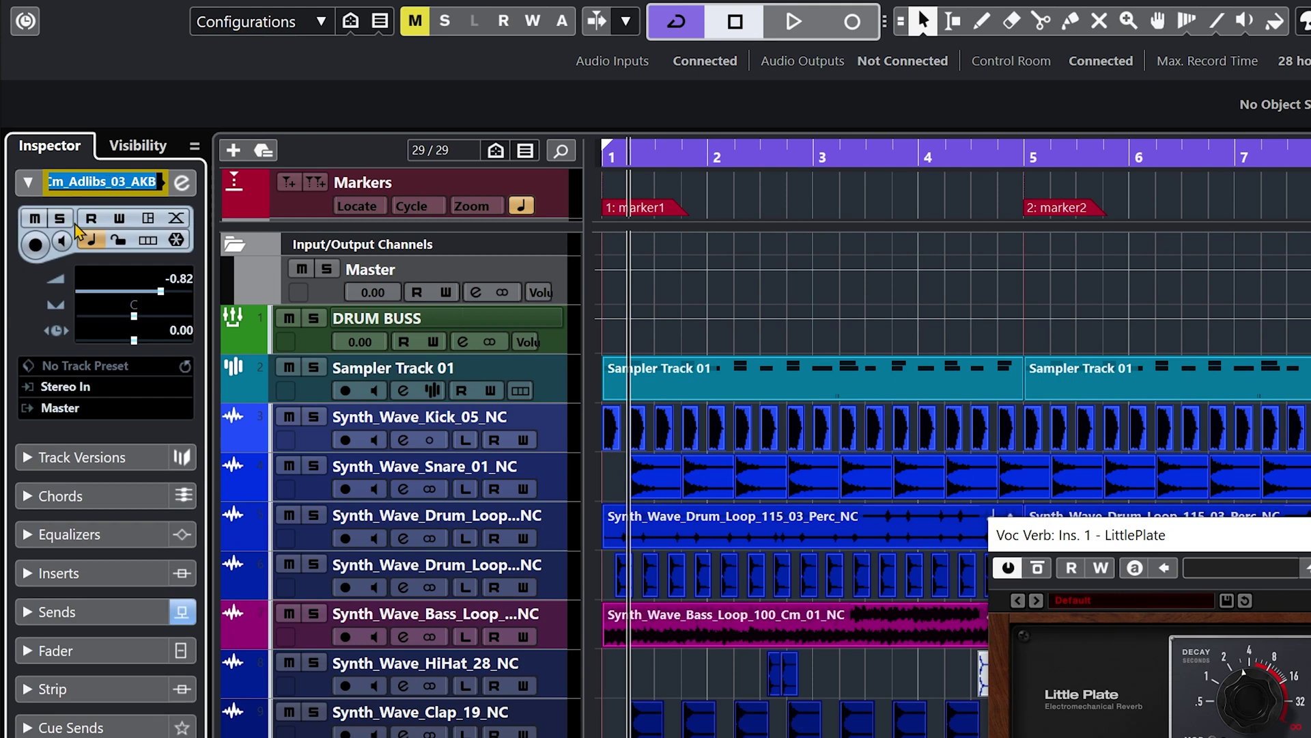
left_click(77, 413)
left_click(75, 410)
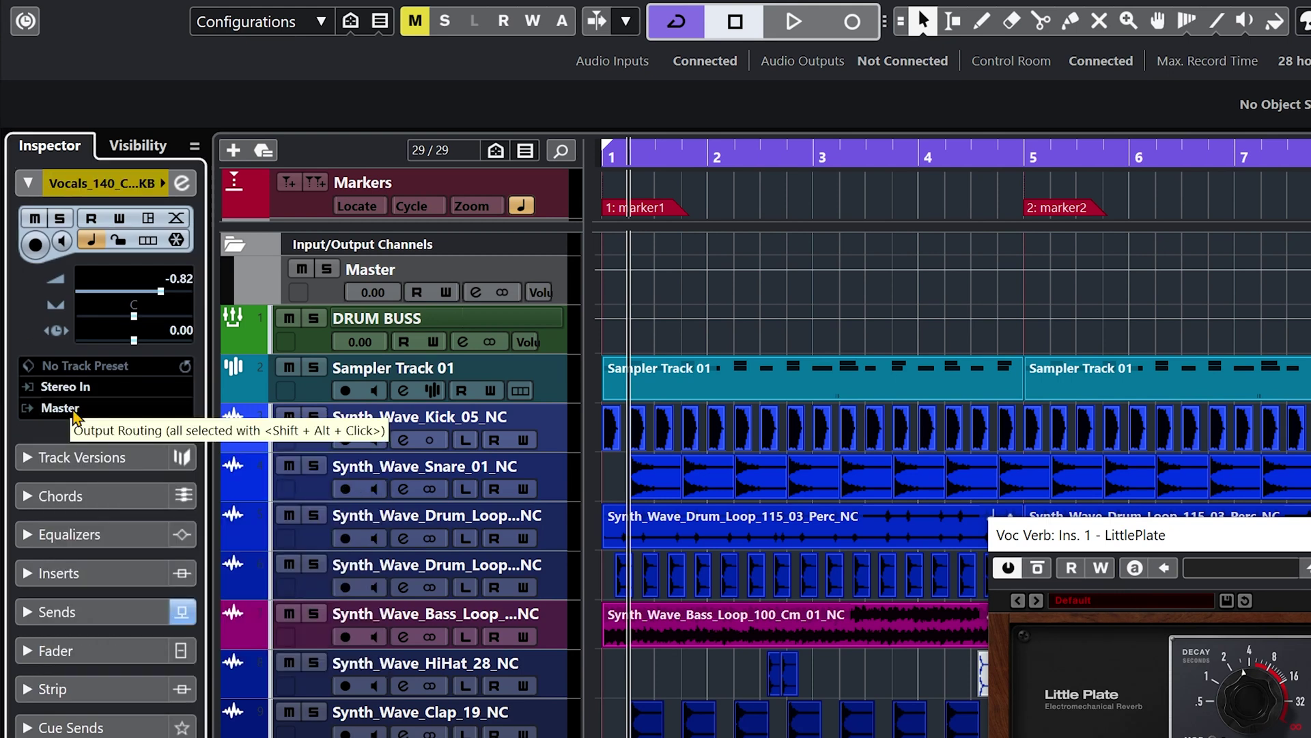
left_click(94, 625)
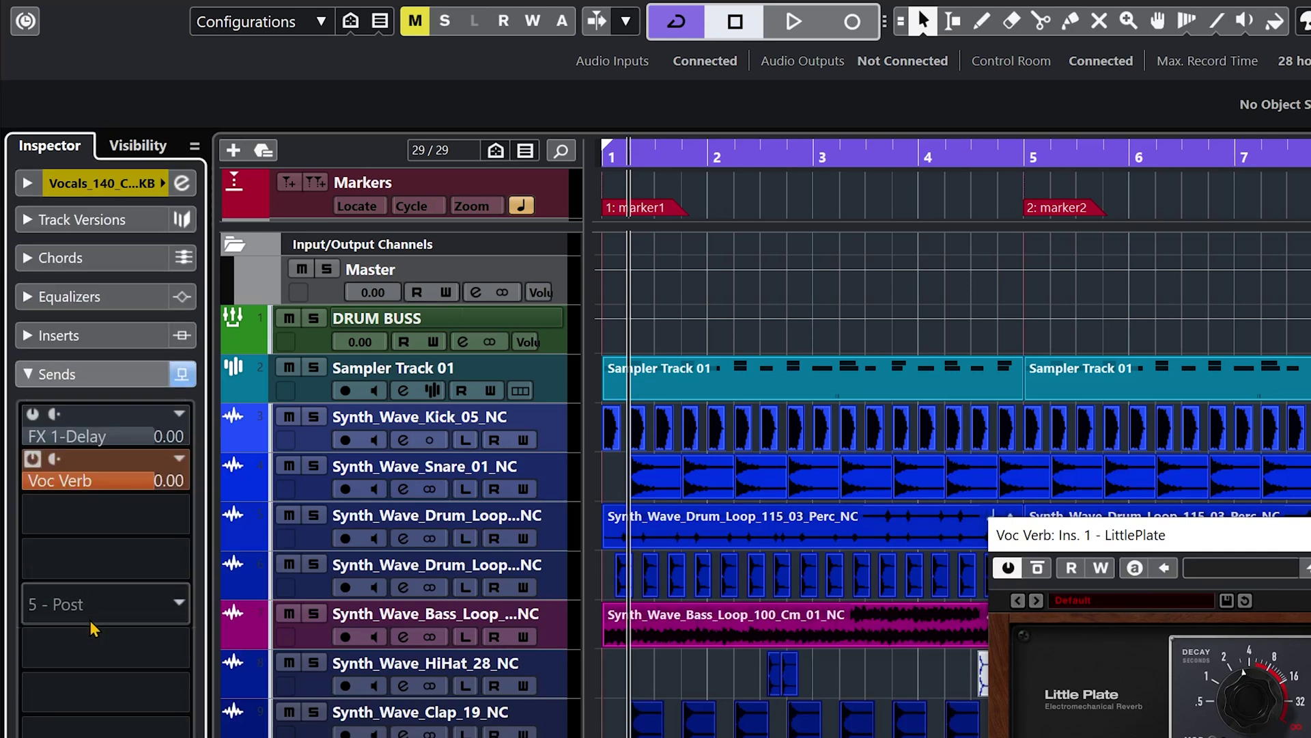
left_click(43, 481)
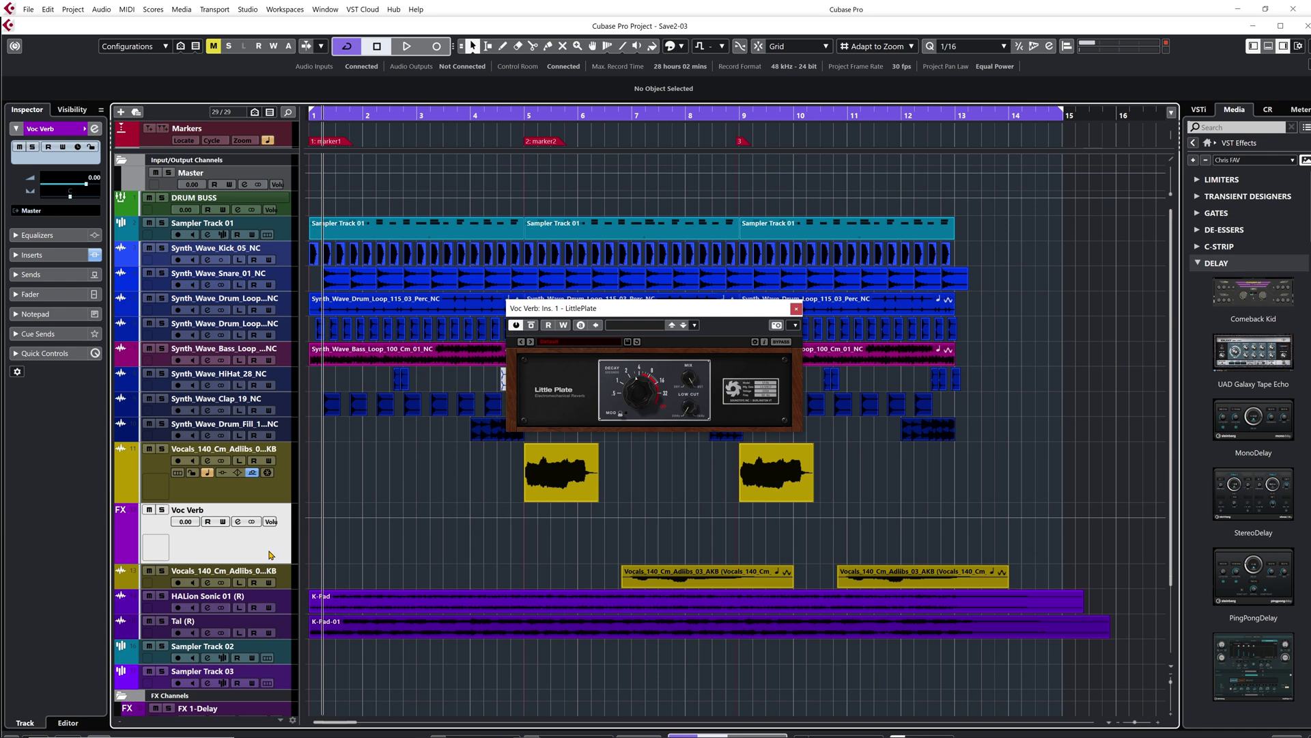
In the lower-zone mixer, solo Voc Verb during playback, then unsolo it with the fader at -0.28.
key("alt+F3")
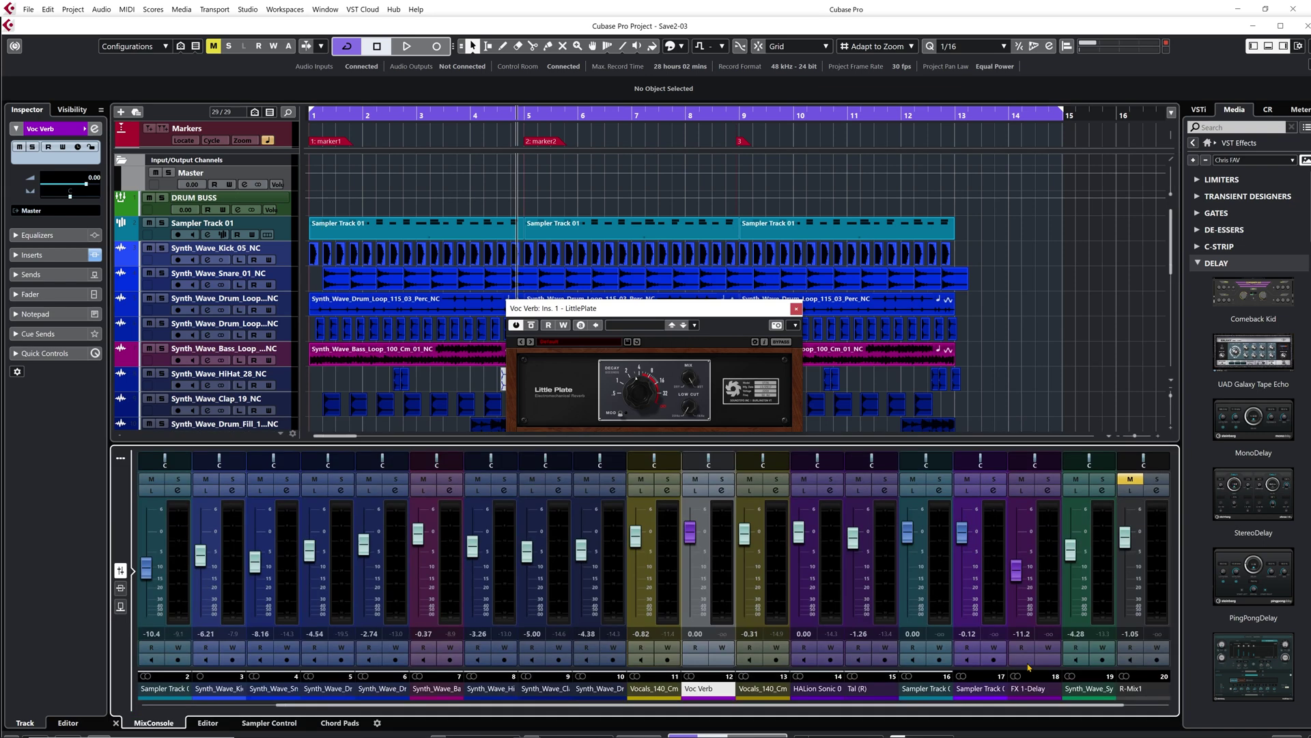
left_click_drag(690, 535, 690, 615)
key("space")
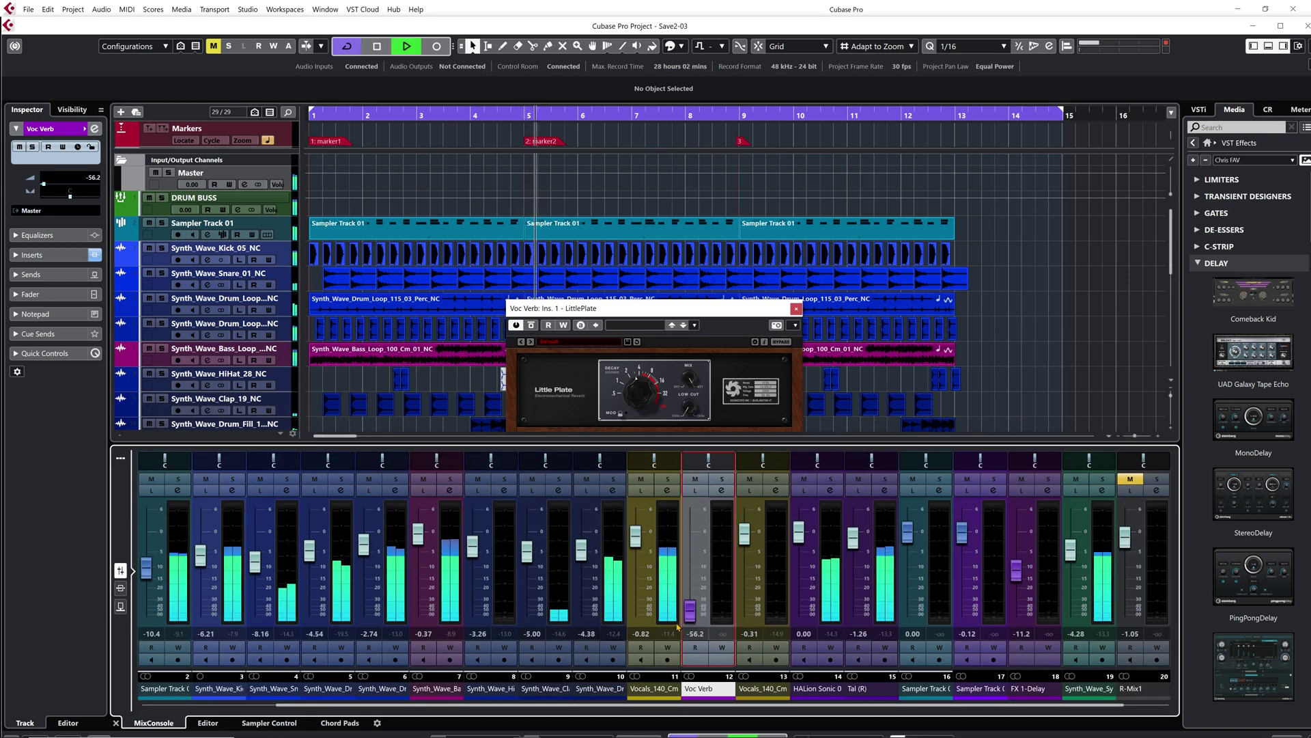
key("ctrl+z")
key("s")
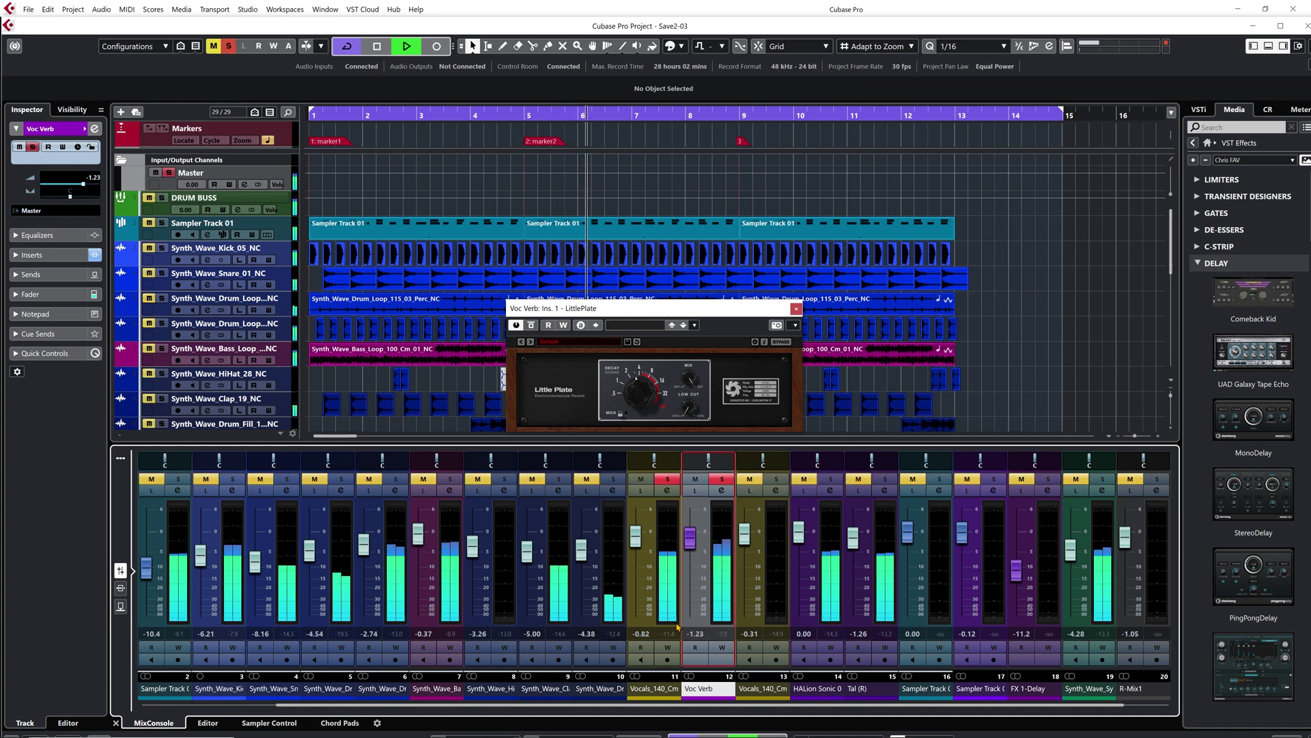
key("space")
key("space")
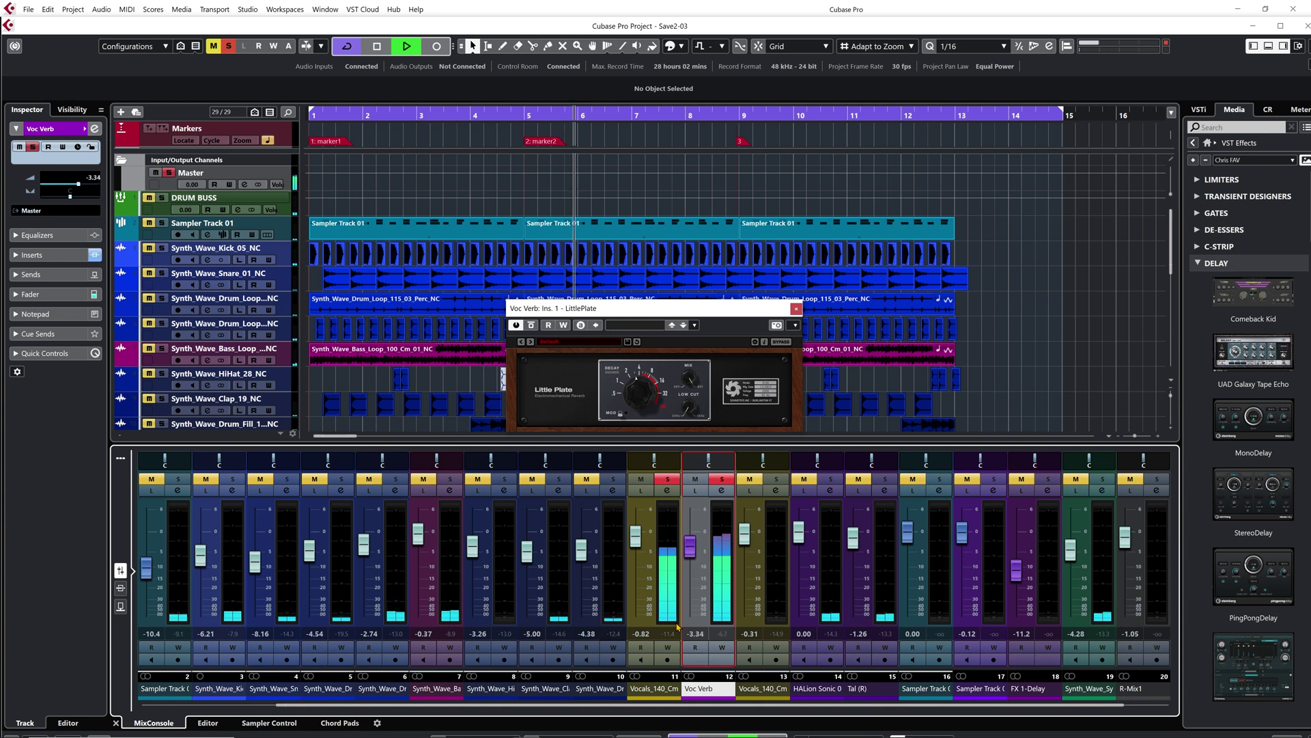
key("ctrl+shift+z")
key("space")
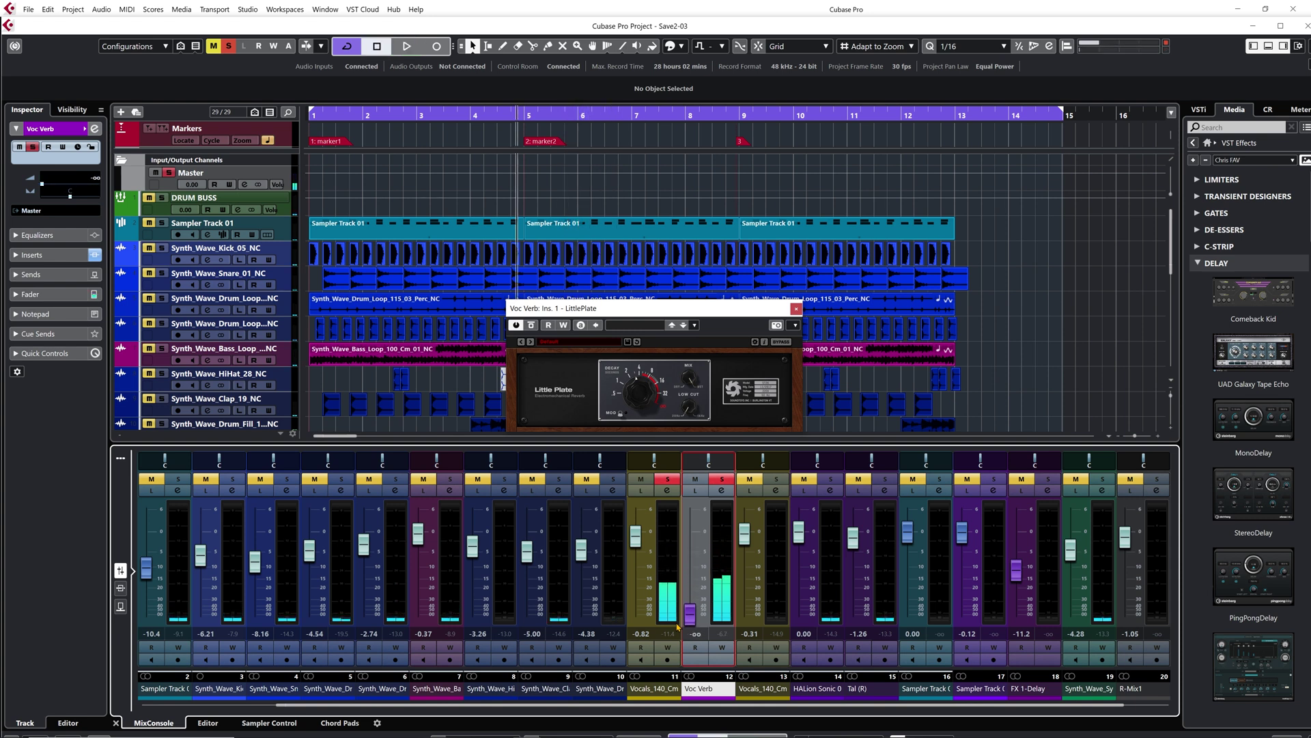
key("ctrl+shift+z")
key("ctrl+z")
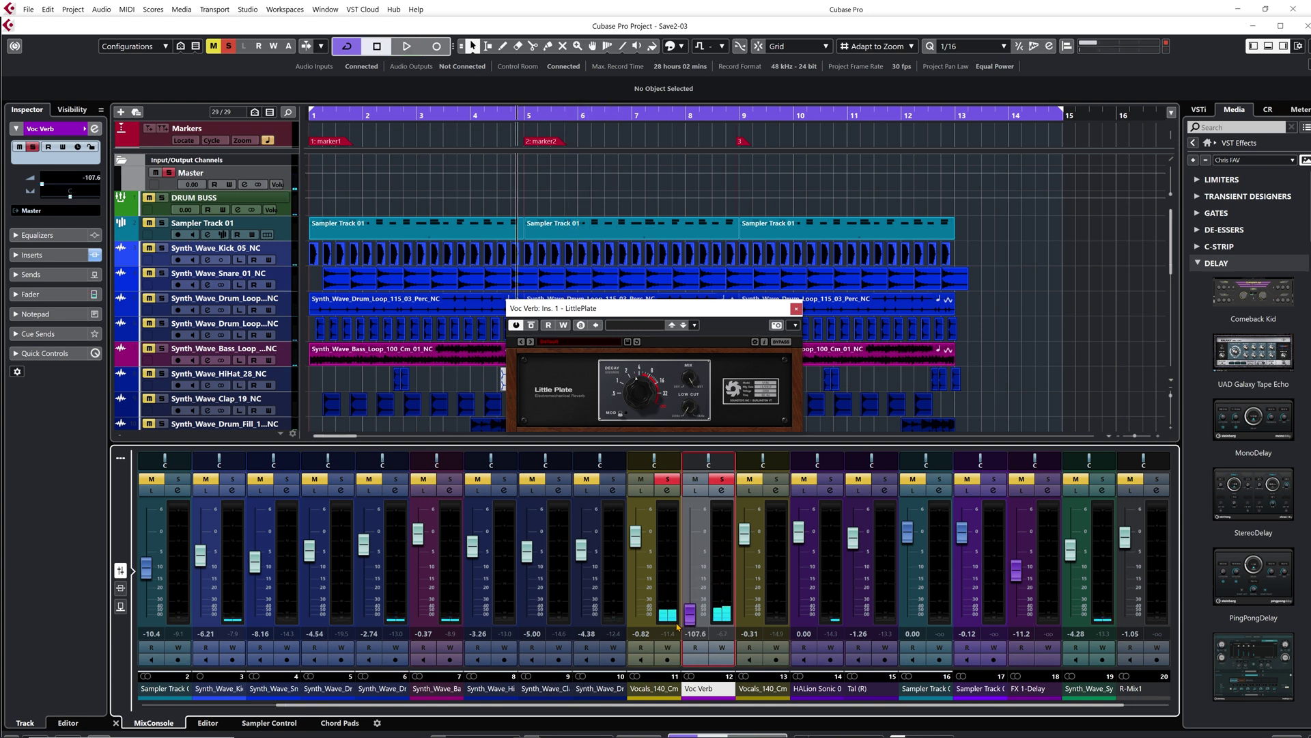
key("space")
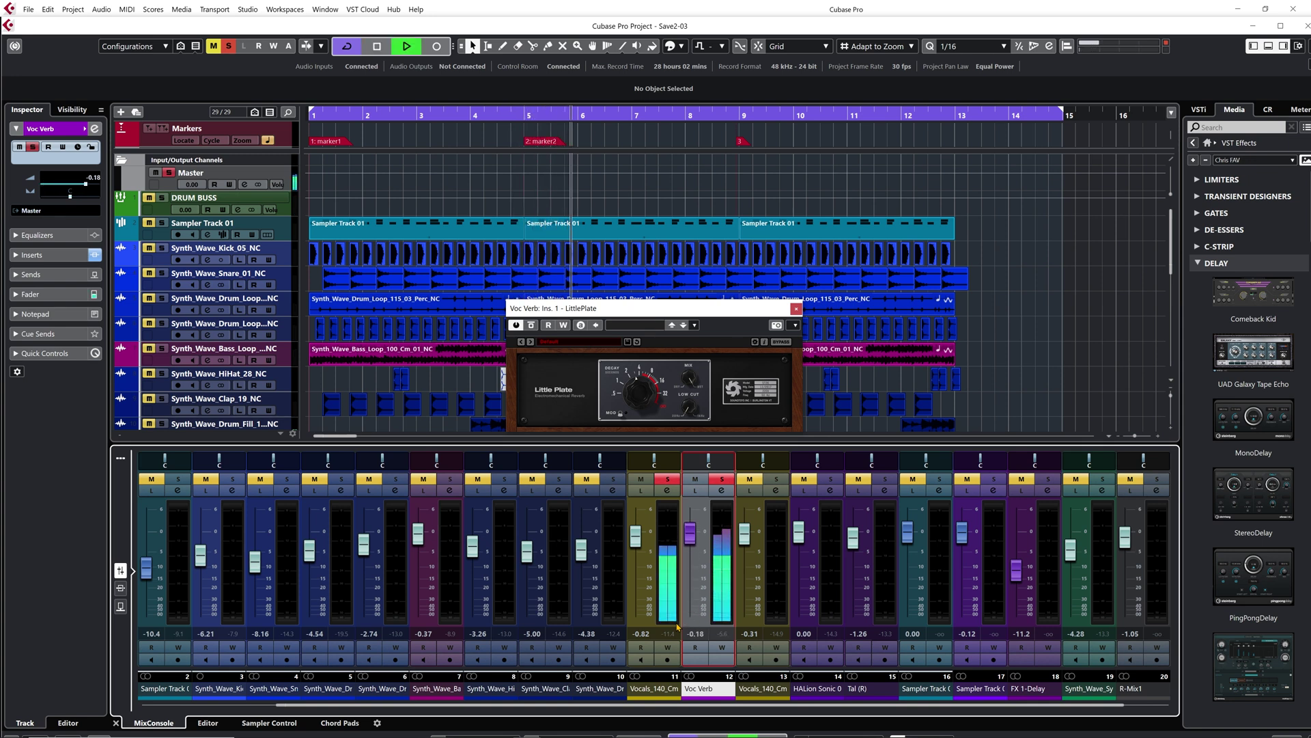
key("space")
key("s")
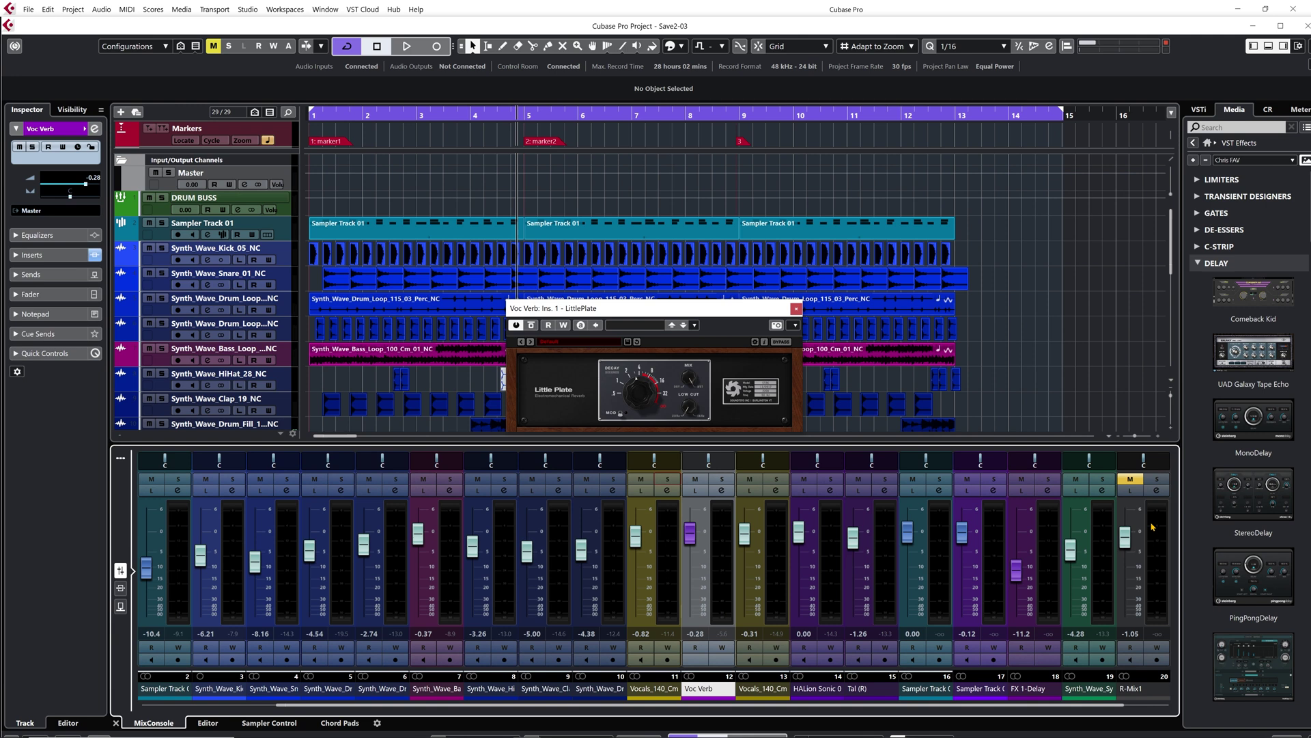
Close the LittlePlate window and review the Voc Verb, then DRUM BUSS, channel settings.
left_click(797, 309)
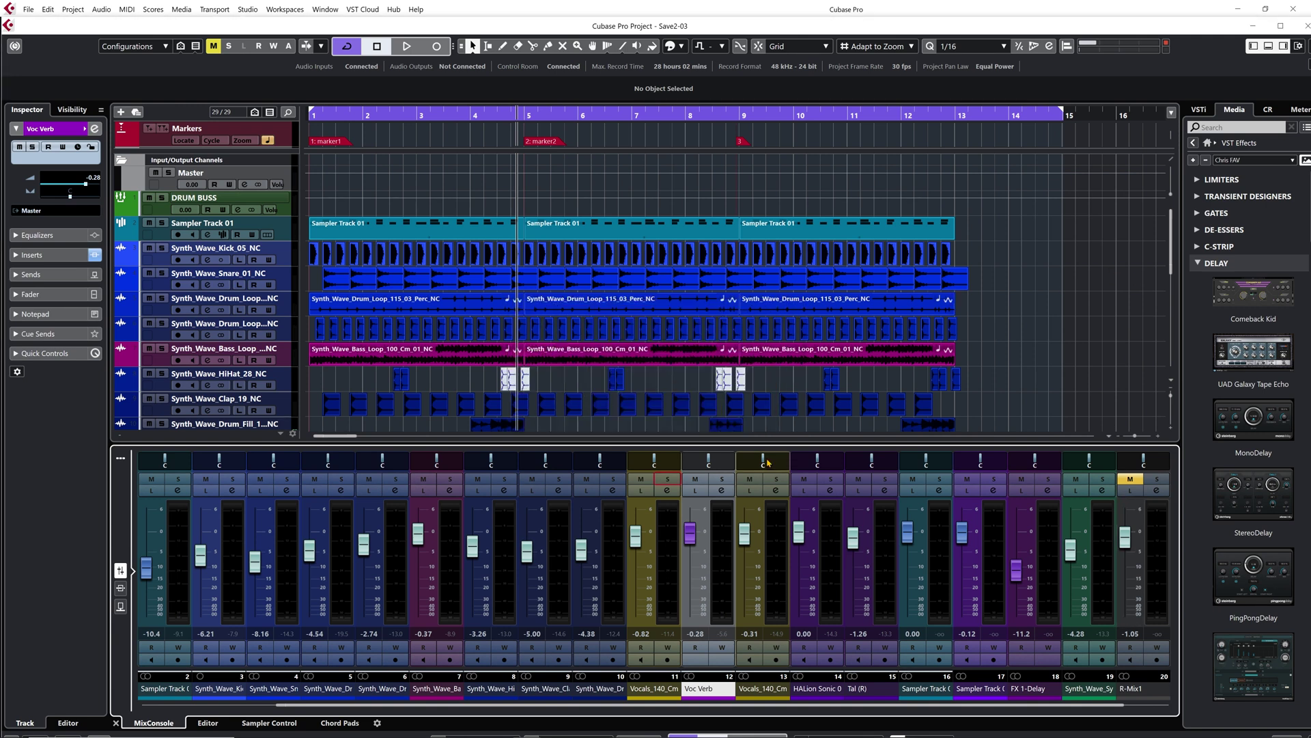
left_click(721, 489)
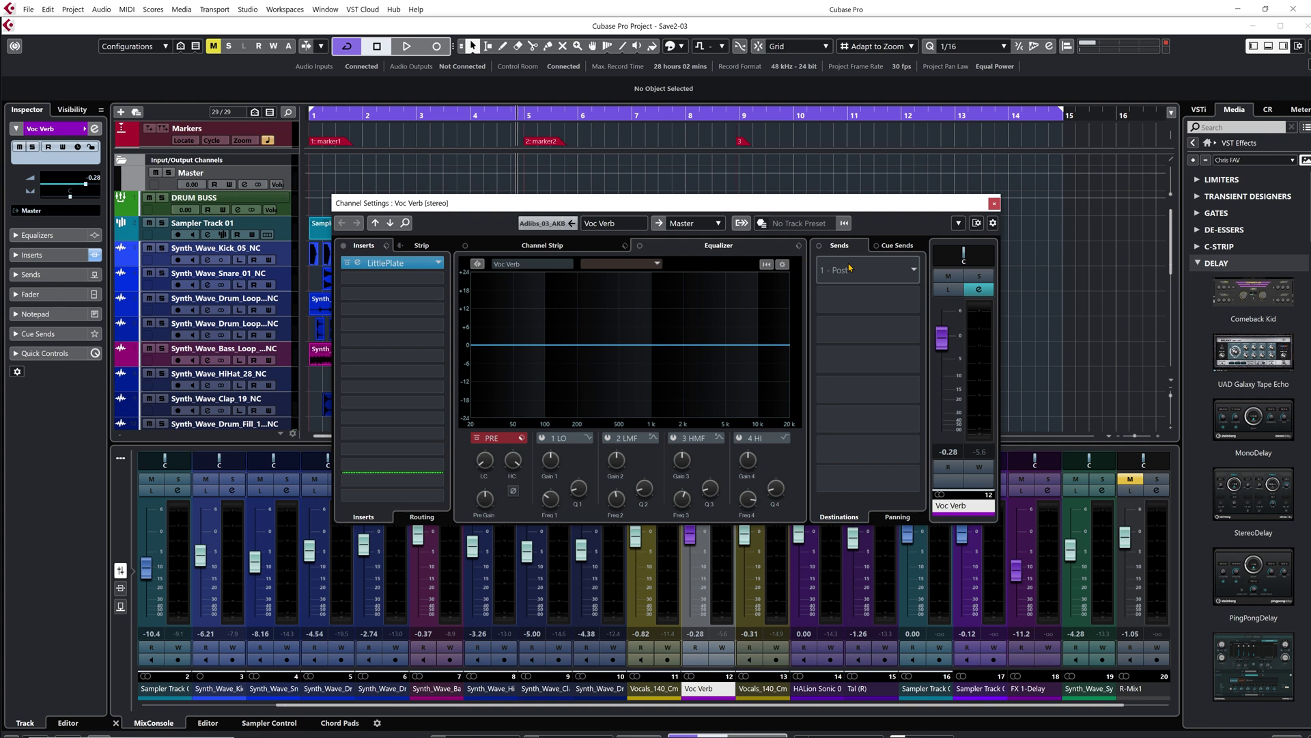
key("Up")
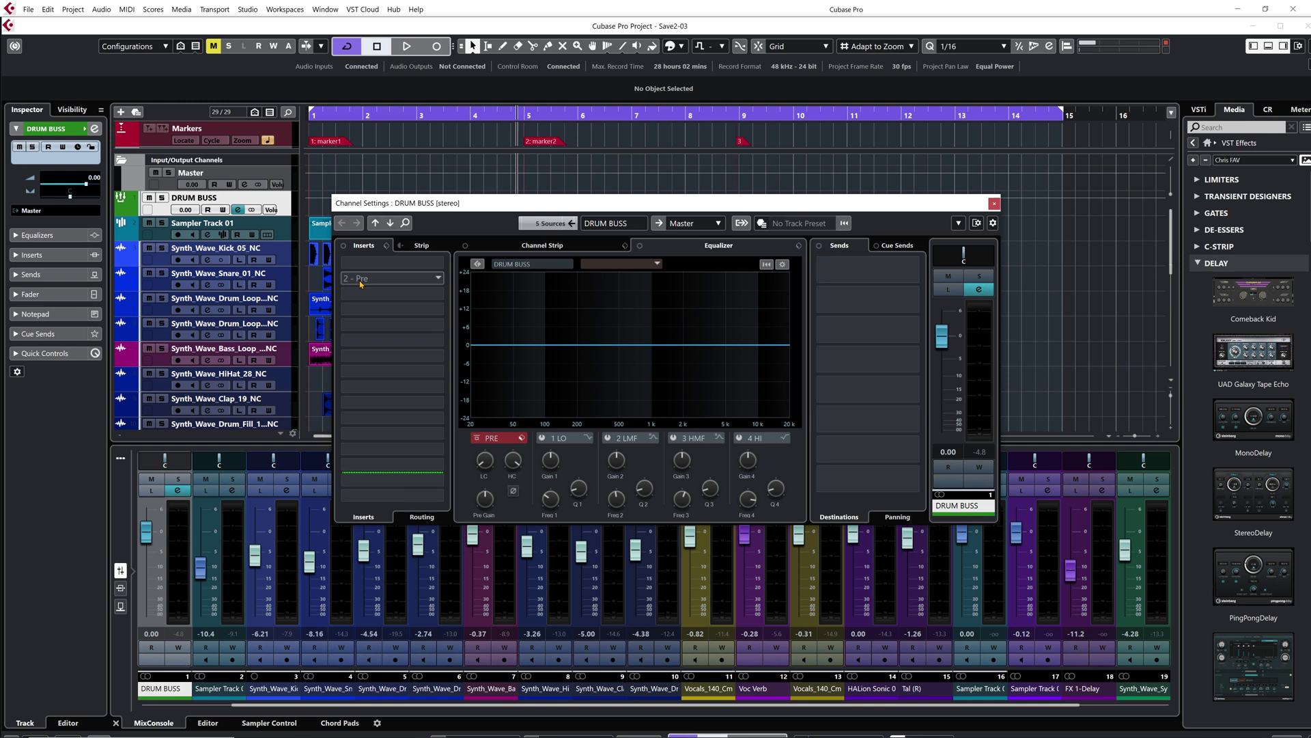
left_click(995, 204)
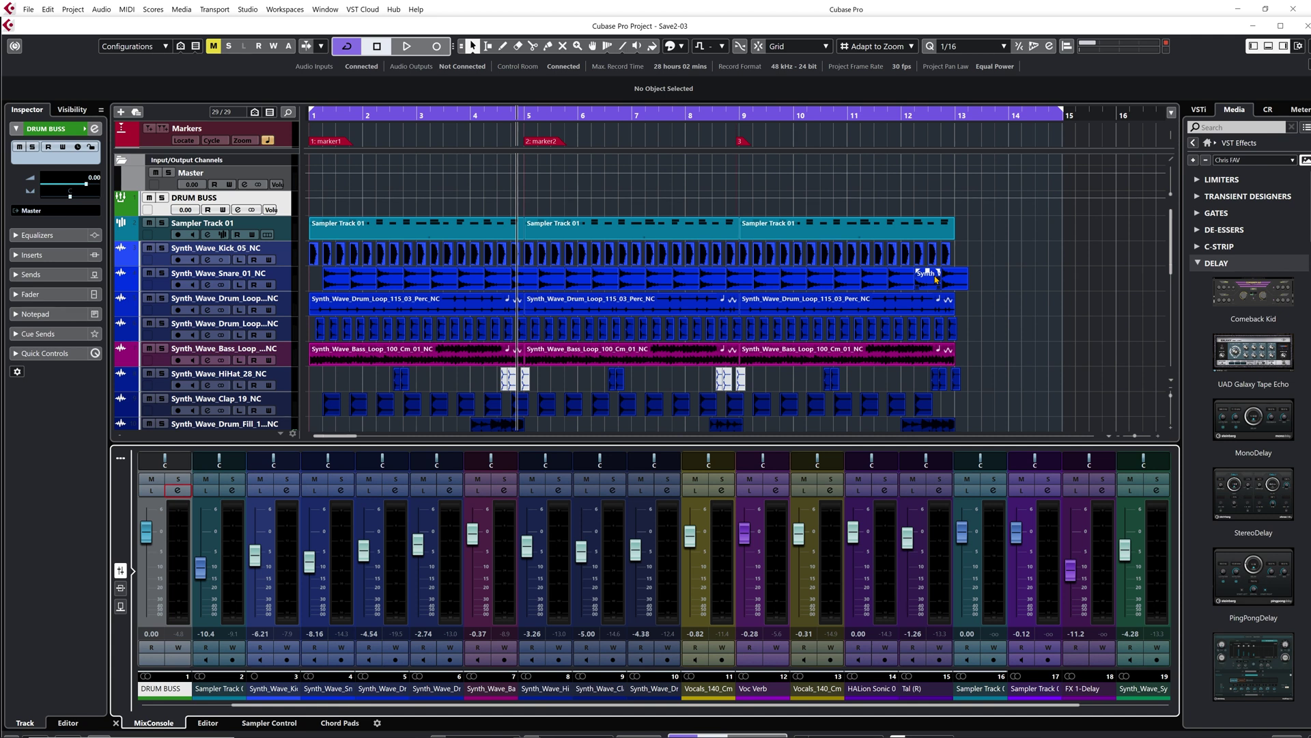
Select both vocal adlibs tracks and add a stereo group channel named 'GR Voc' for them.
left_click(403, 304)
scroll(395, 247, "down", 5)
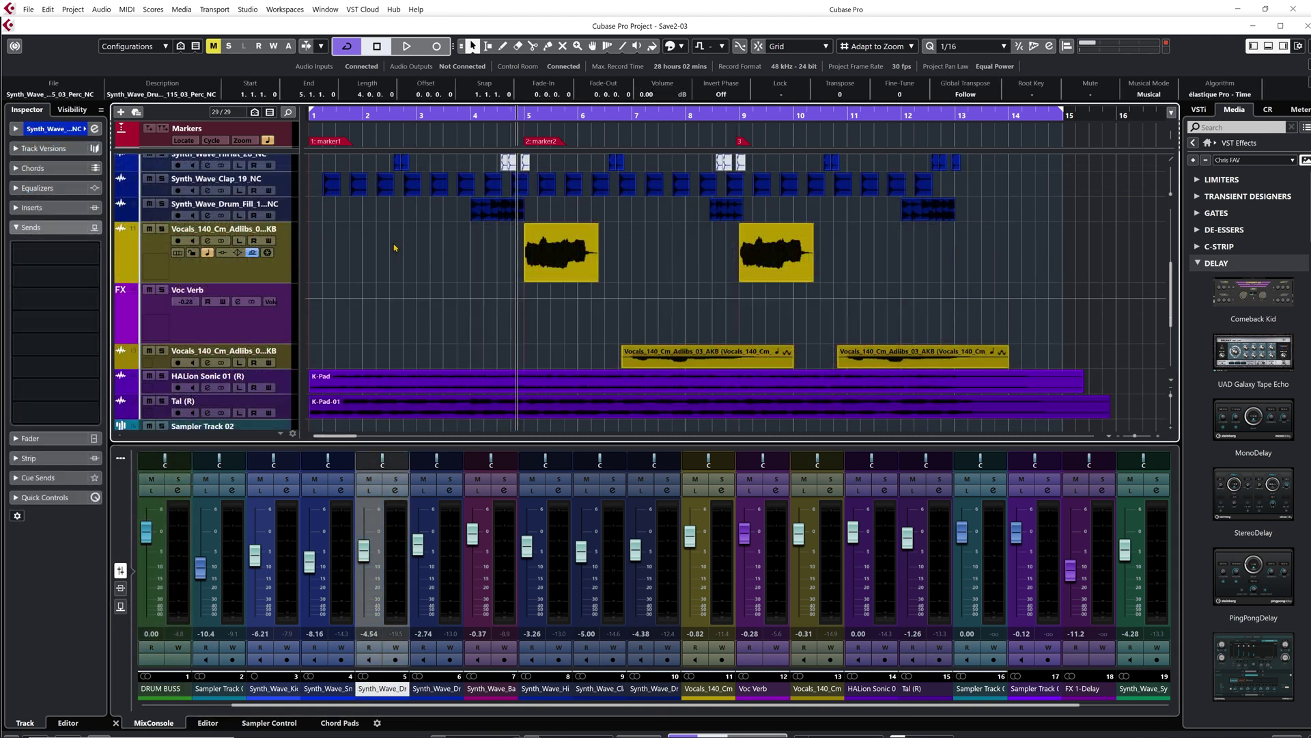
left_click(288, 276)
left_click(280, 357, "shift")
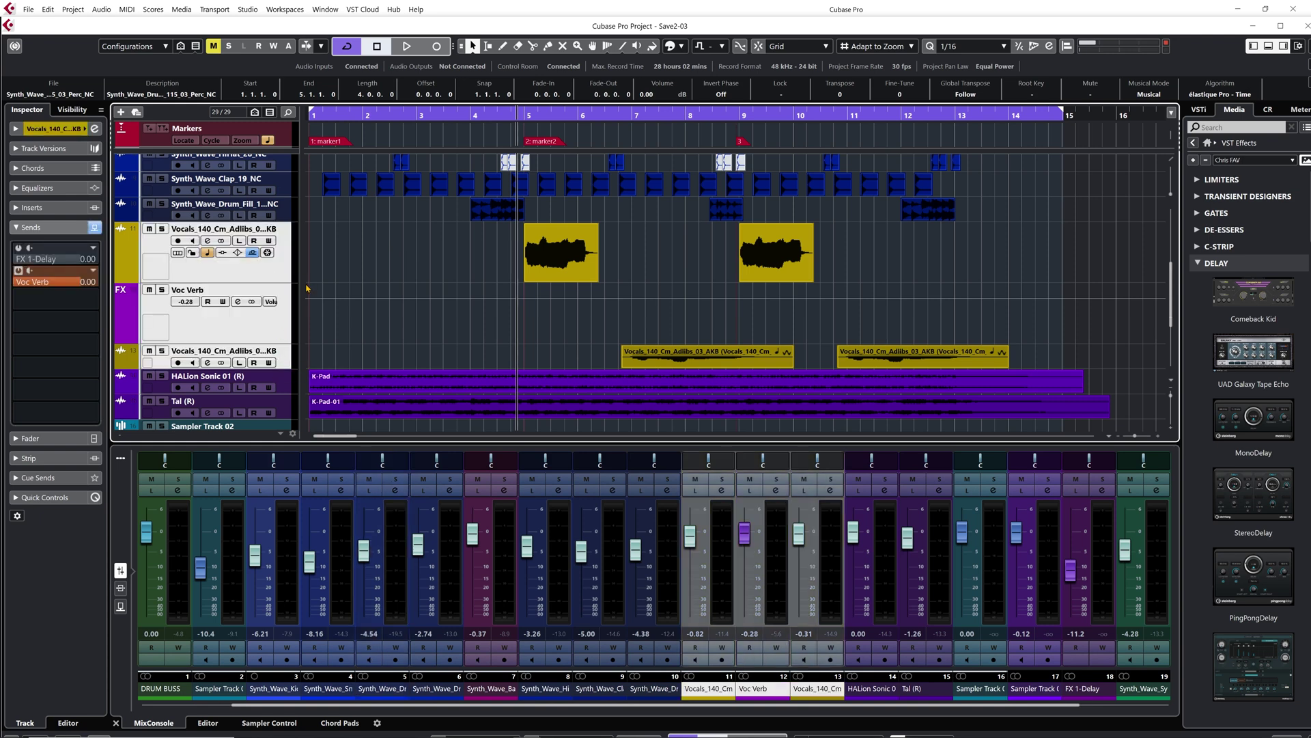
right_click(282, 275)
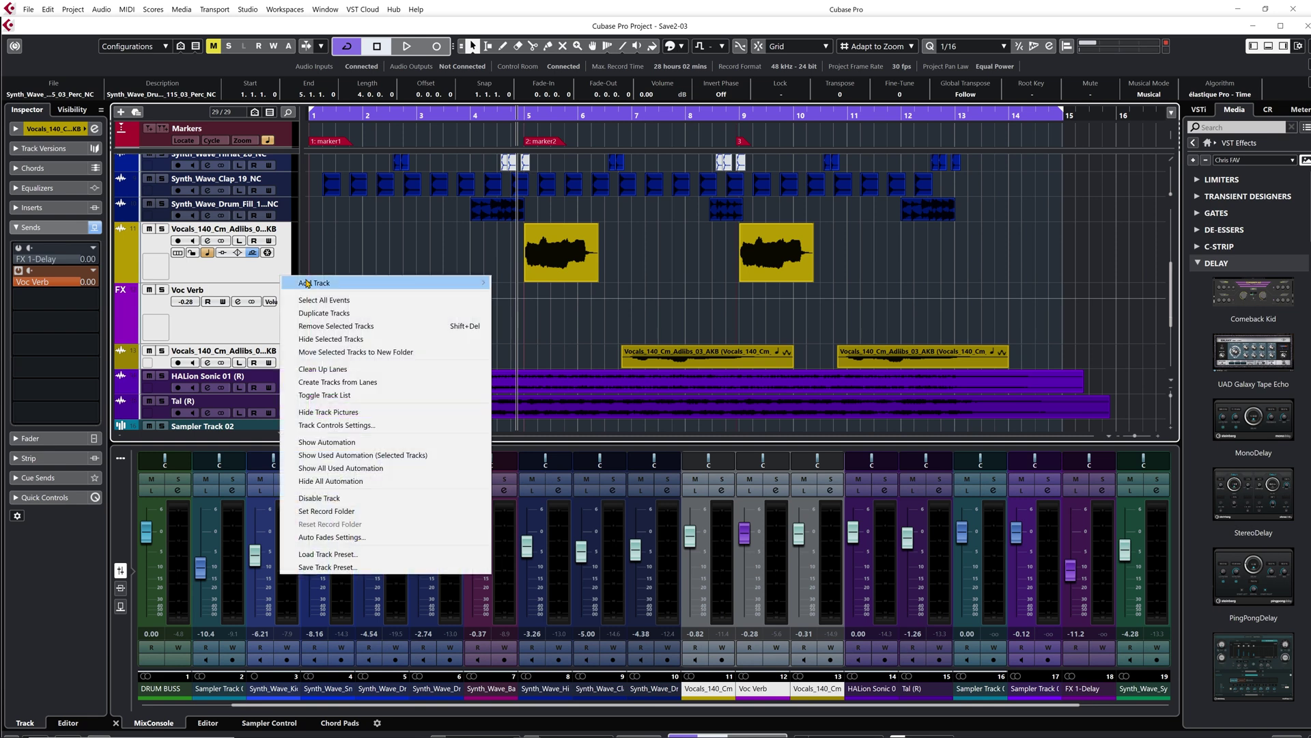
mouse_move(307, 283)
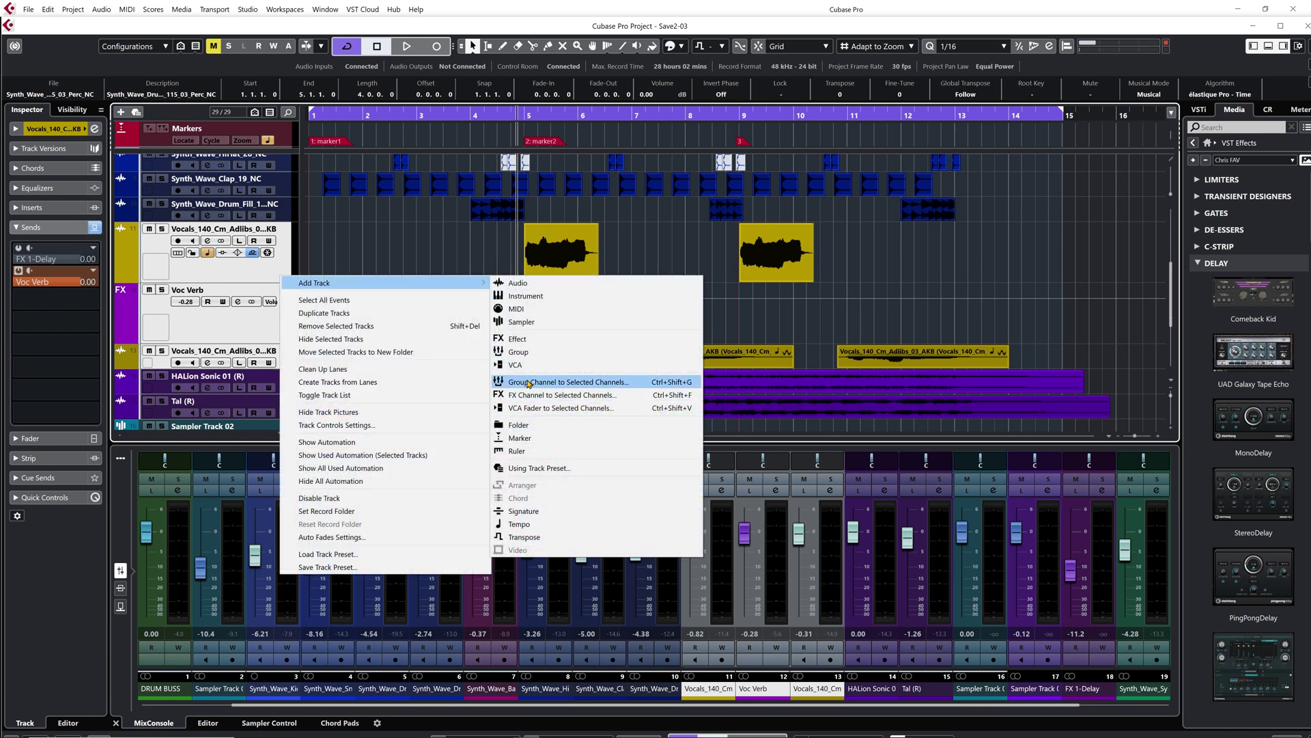
left_click(661, 383)
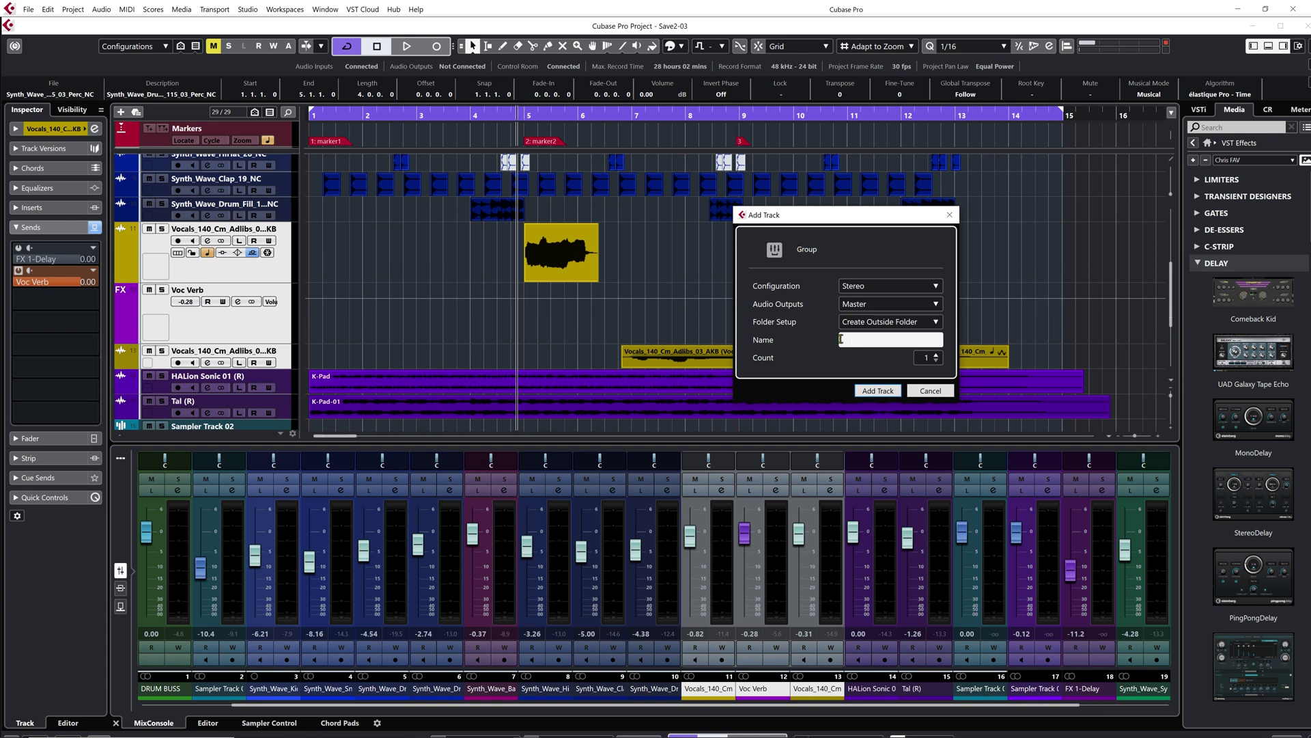
type("GR Voc")
left_click(877, 391)
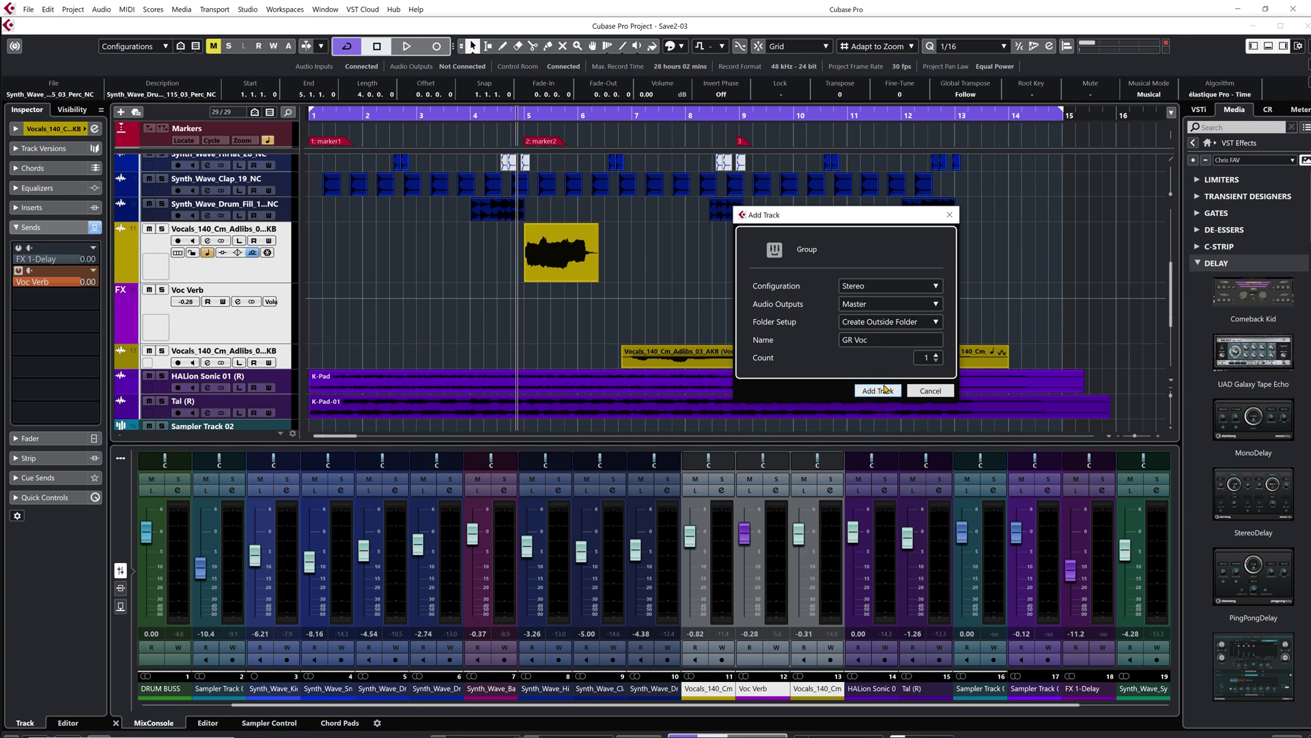
left_click(277, 280)
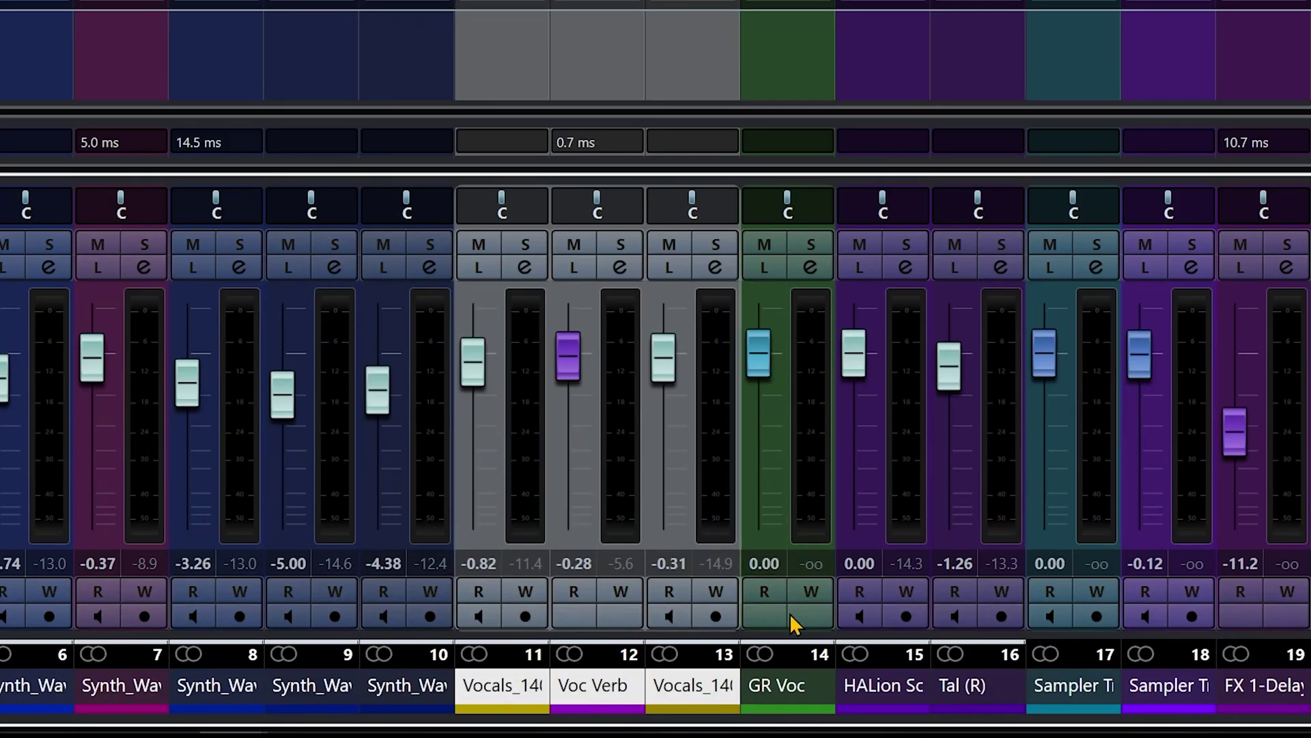
Add a LittlePlate FX channel fed by the selected vocal channels, then select GR Voc.
left_click_drag(756, 345, 785, 355)
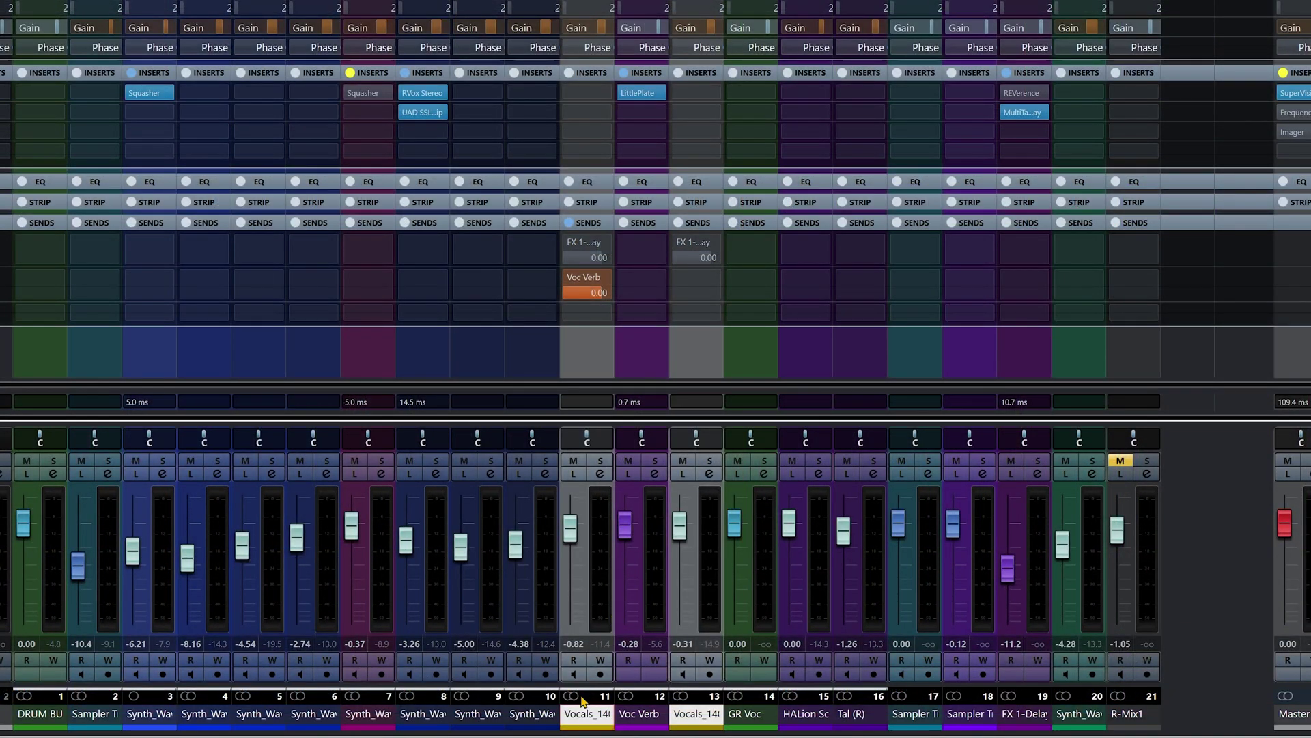
right_click(586, 722)
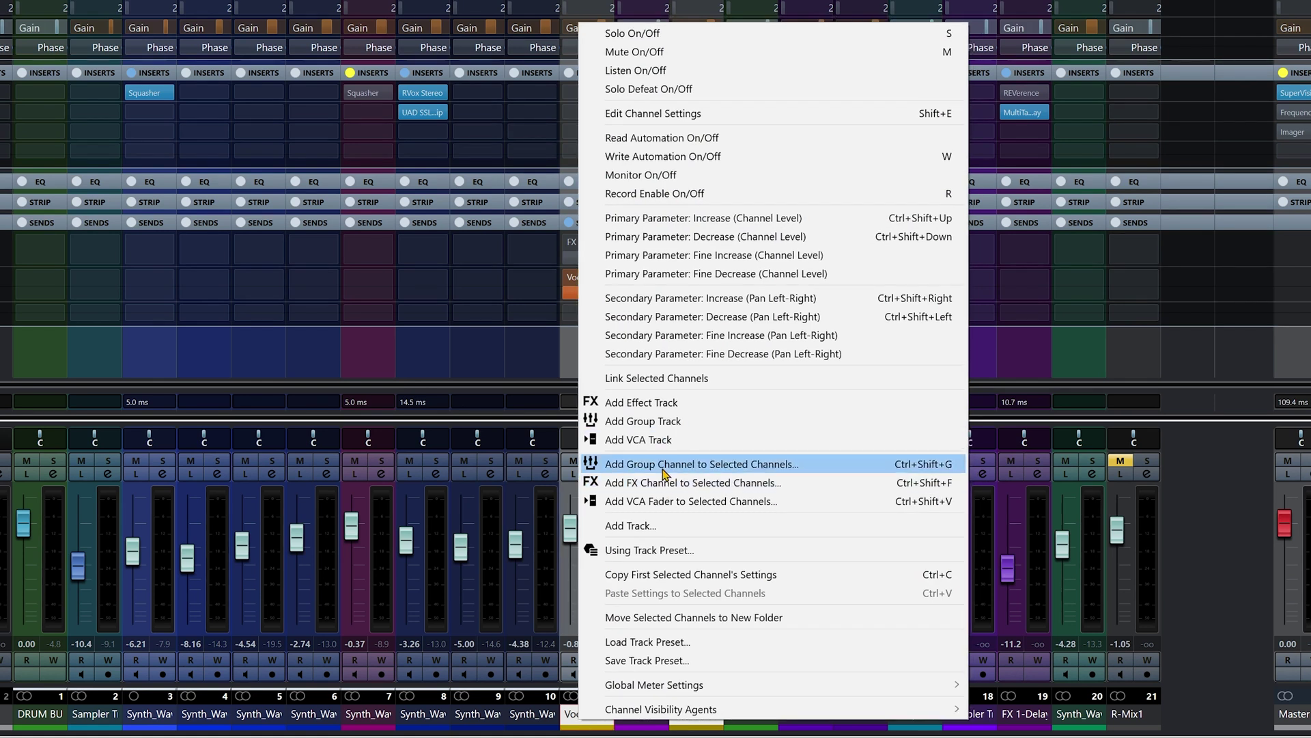
left_click(662, 492)
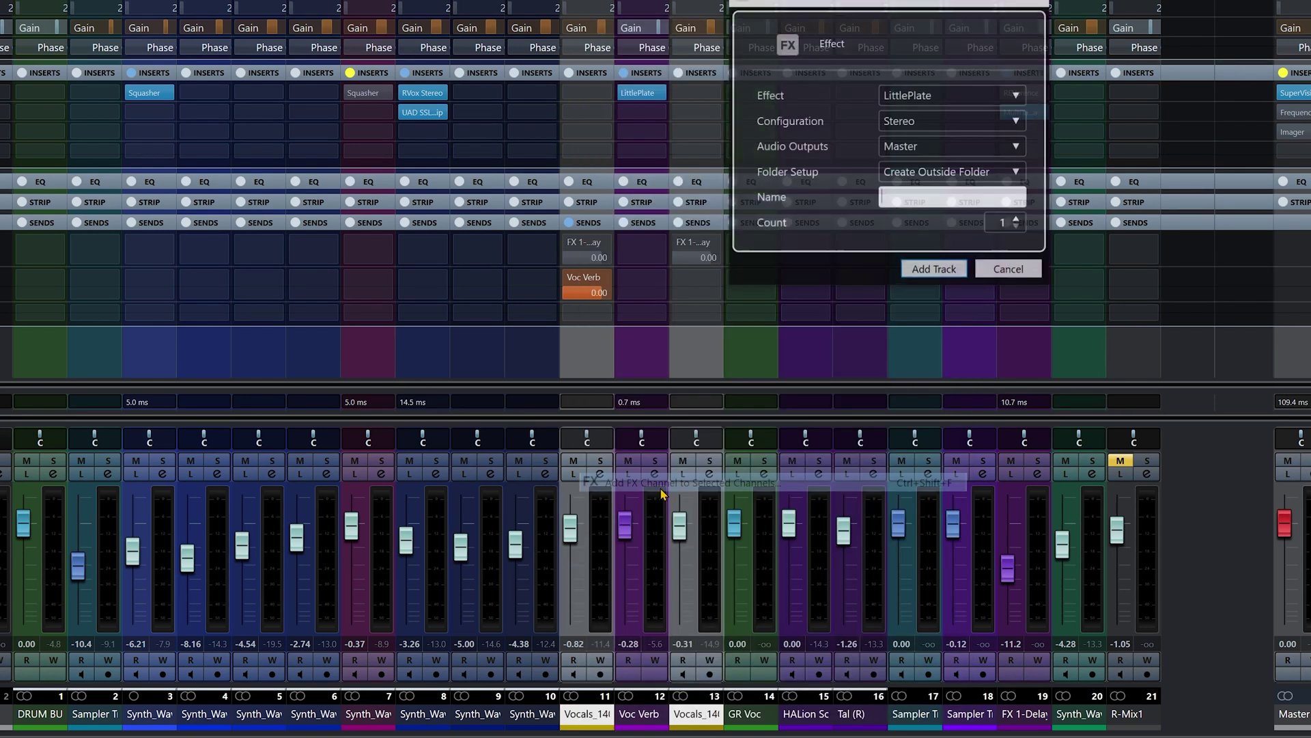
left_click(939, 273)
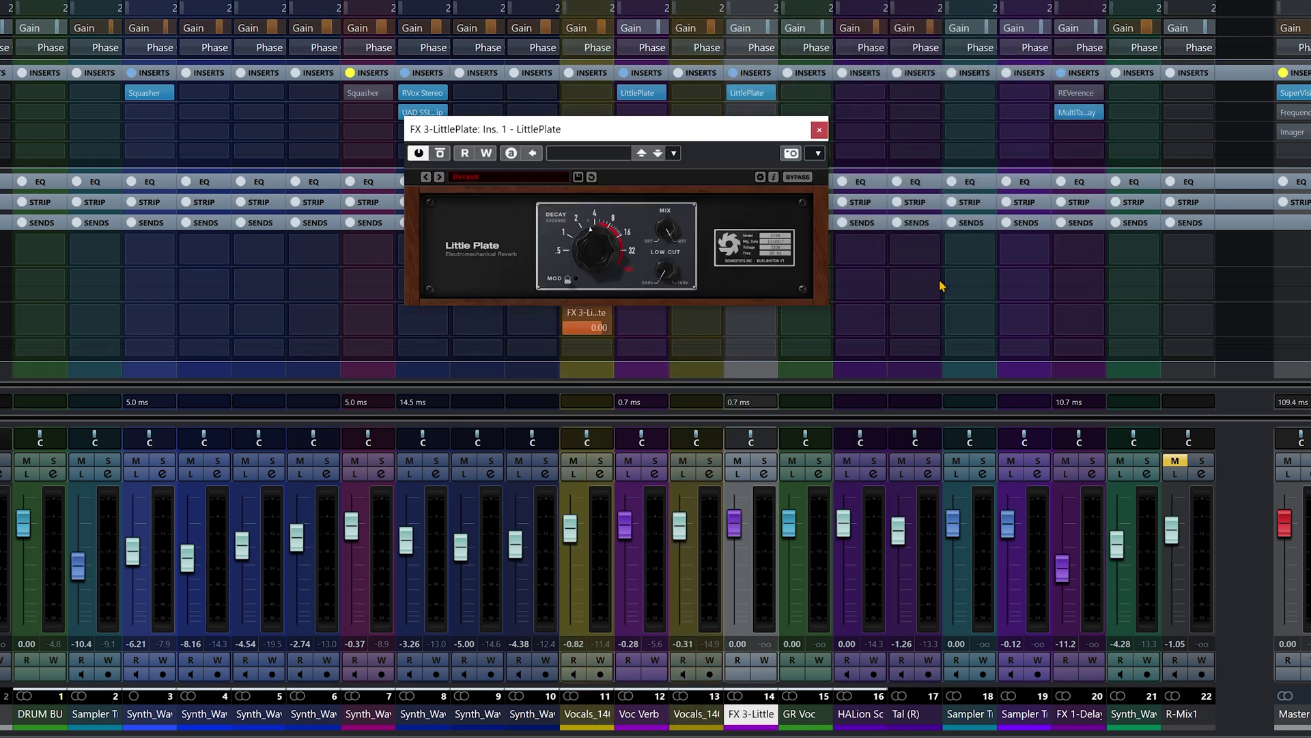
left_click(819, 131)
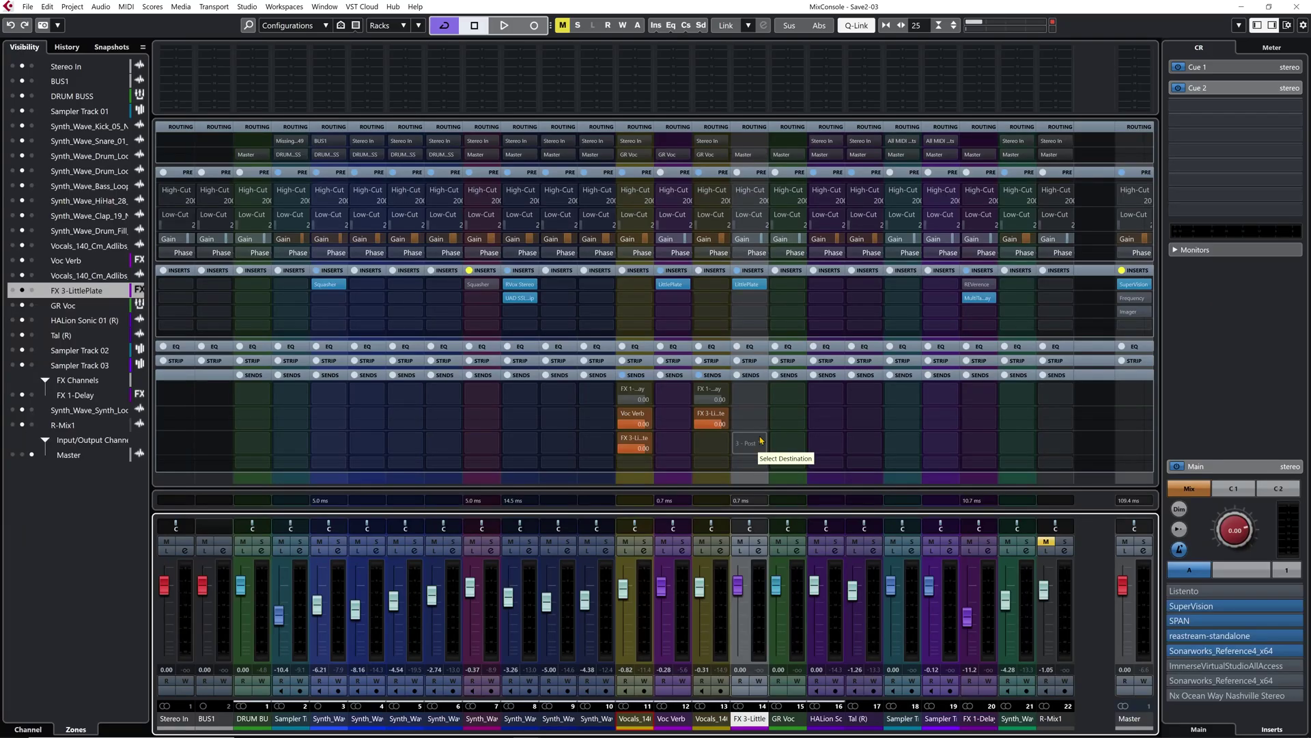
left_click(786, 628)
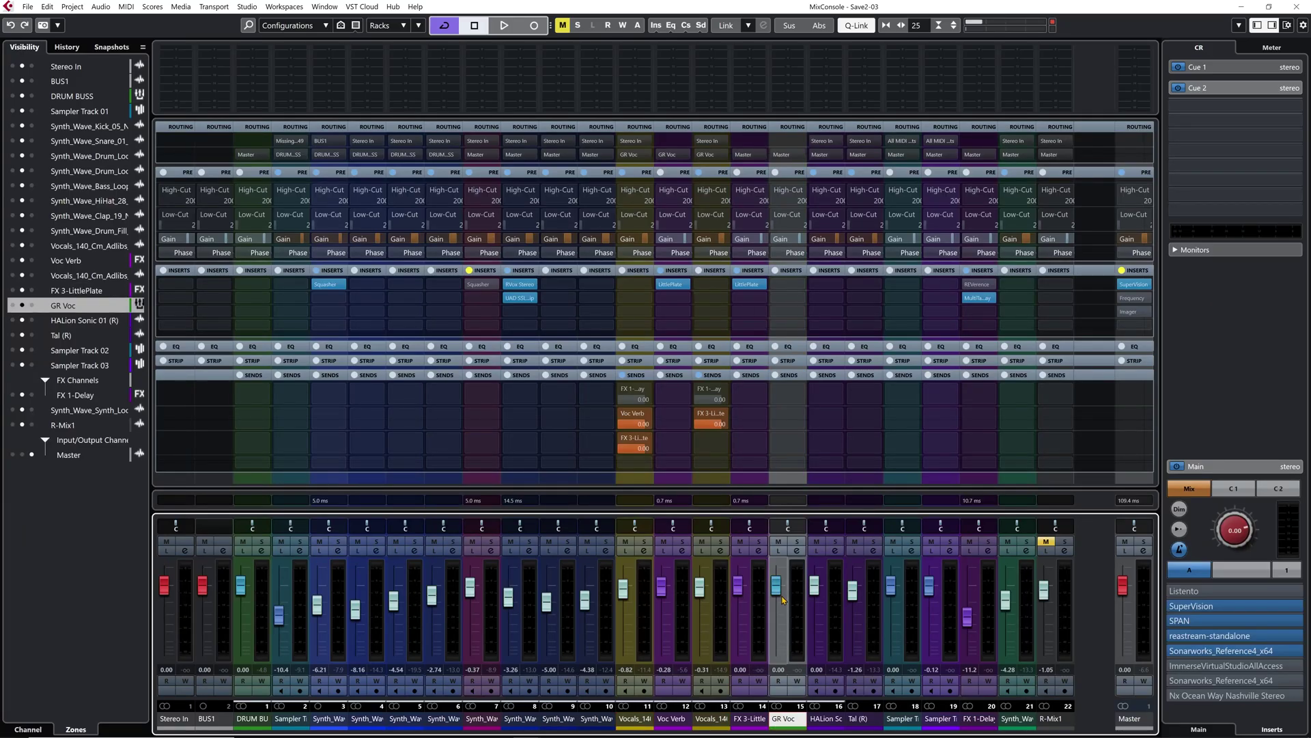